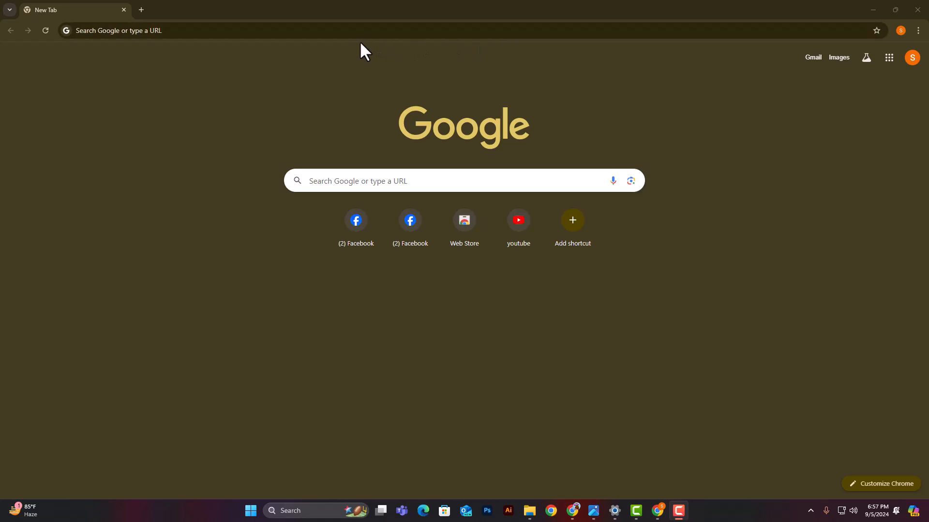
# Step: Search Google for "Hide my ip" and open the Hide My IP listing on the Chrome Web Store
pyautogui.click(196, 31)
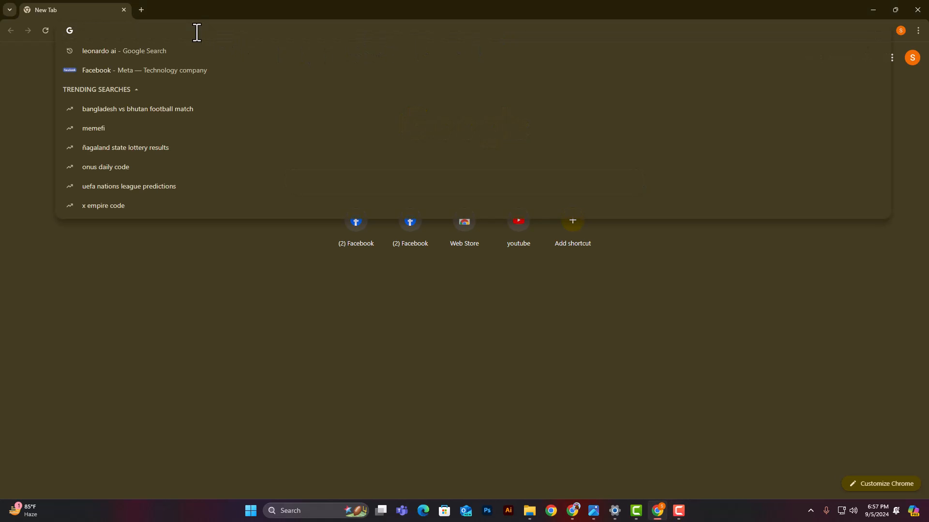
pyautogui.click(529, 478)
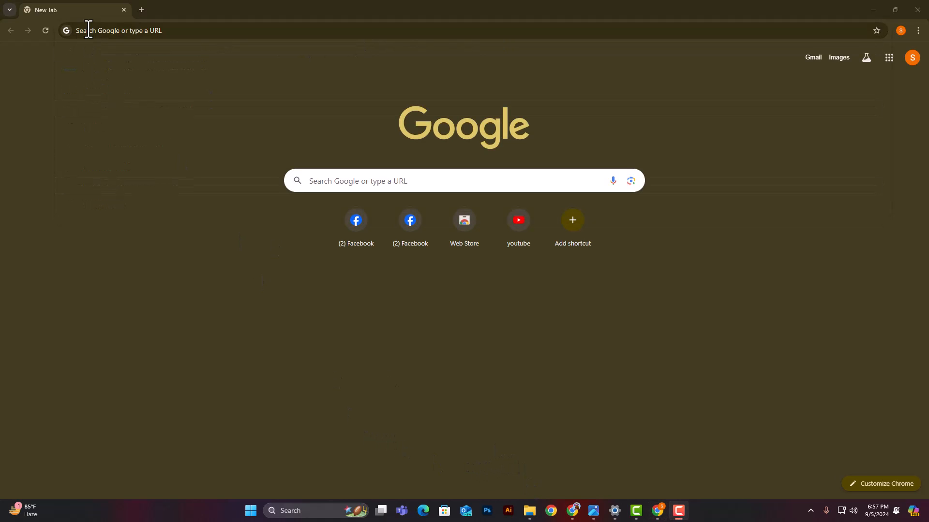
pyautogui.click(170, 32)
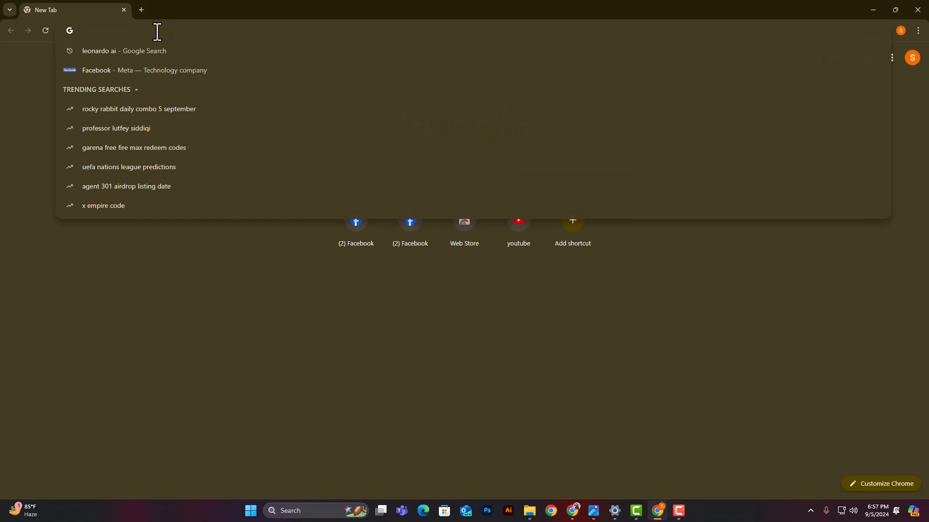
pyautogui.write('Hide my ip')
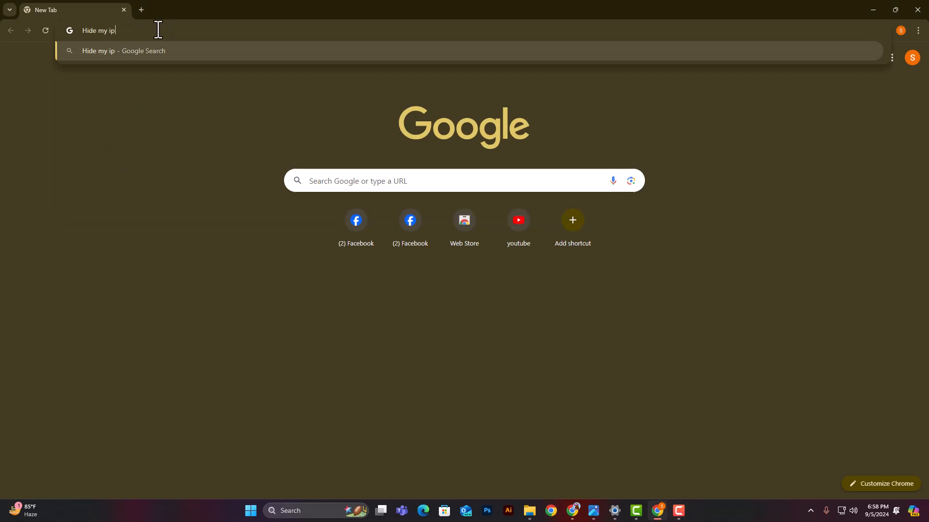
pyautogui.press('Return')
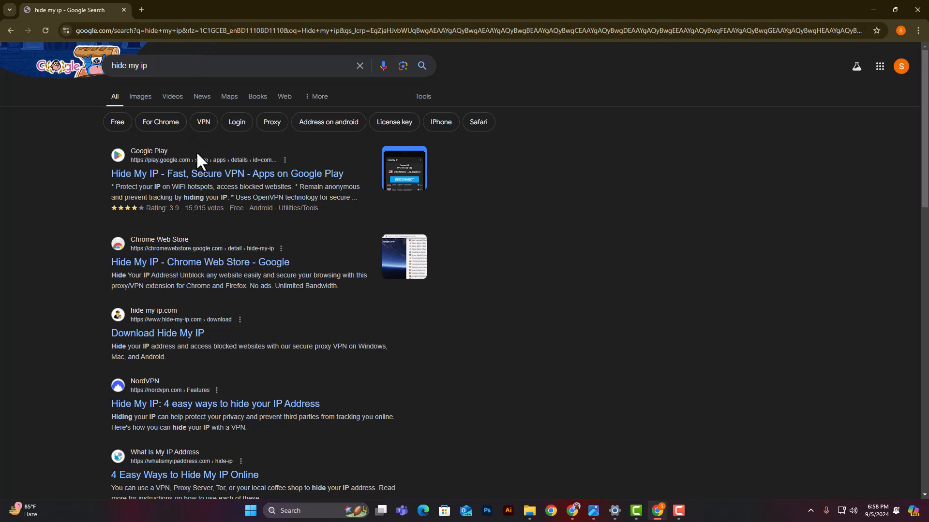
pyautogui.click(180, 265)
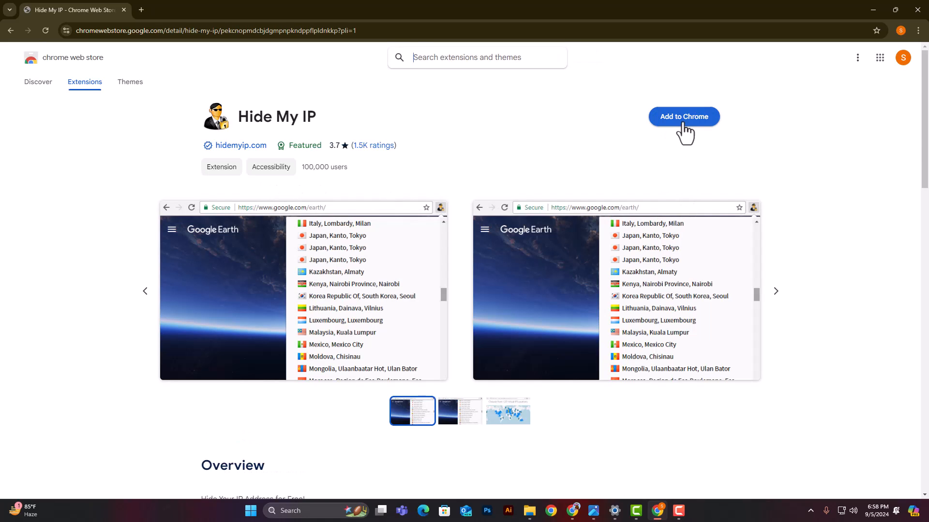
# Step: Add the Hide My IP extension to Chrome, approve its permissions and dismiss the installation notice
pyautogui.click(686, 120)
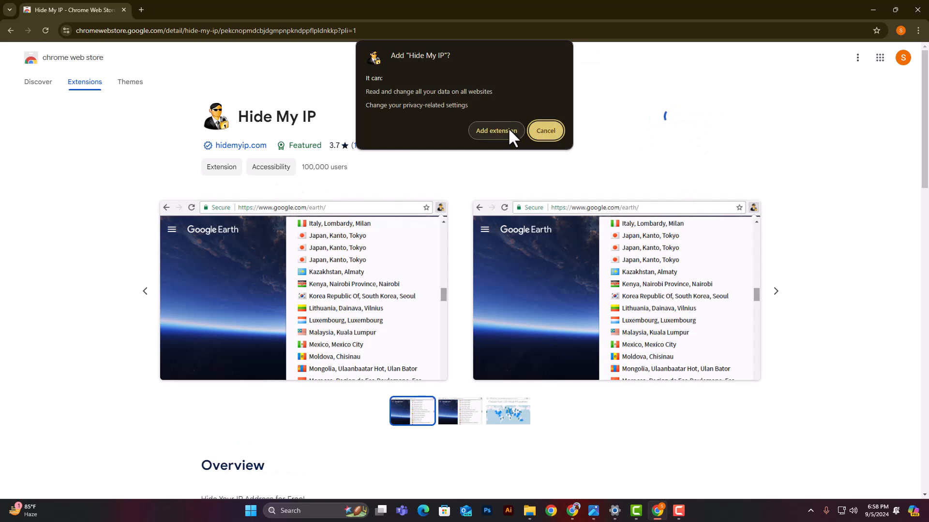
pyautogui.click(506, 128)
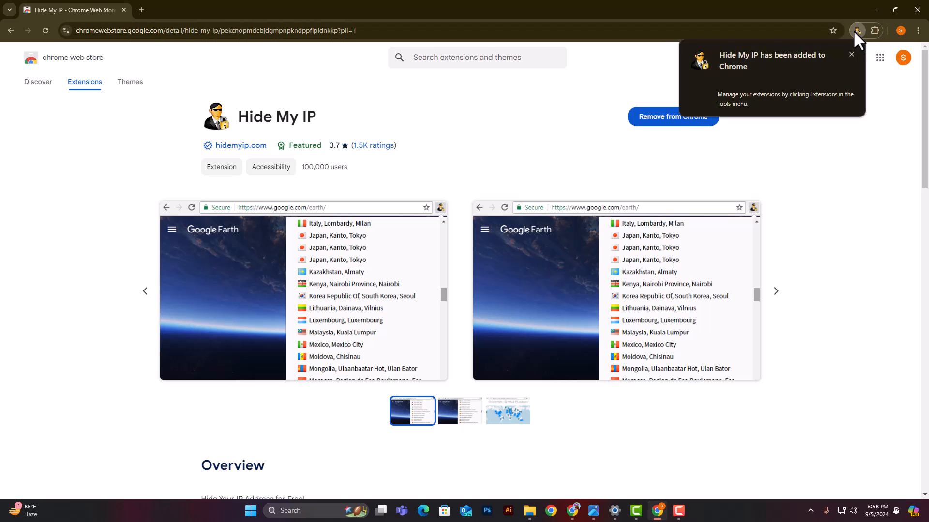
pyautogui.rightClick(854, 30)
pyautogui.click(785, 105)
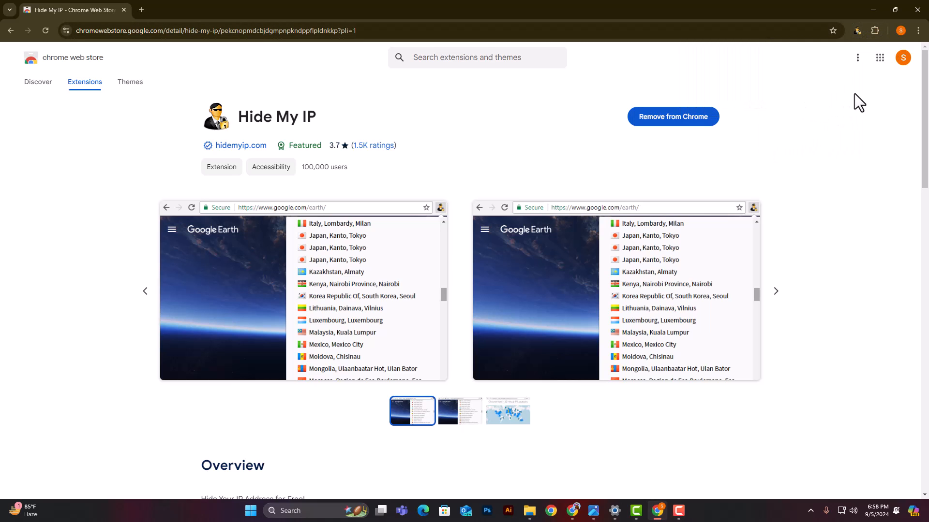
# Step: Connect the Hide My IP extension to a United States location on the Hide My IP Network
pyautogui.click(856, 32)
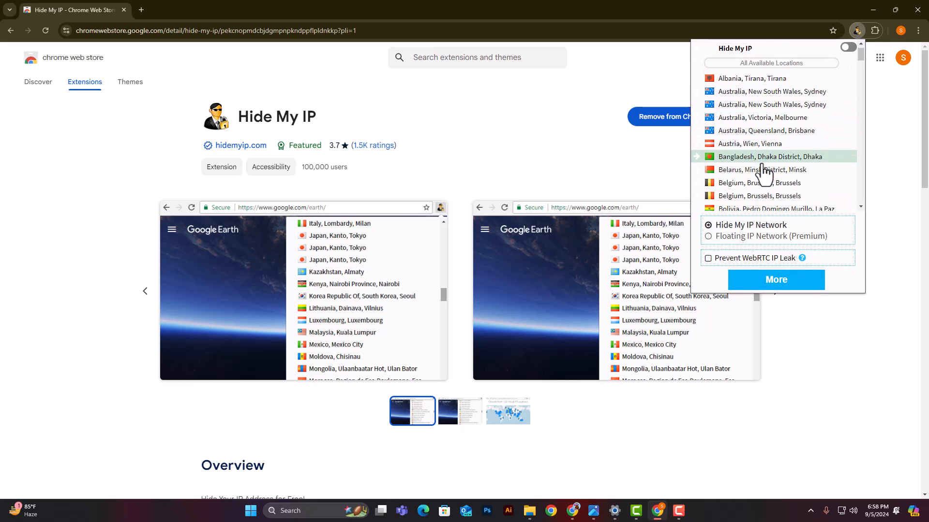
pyautogui.scroll(-9, 768, 176)
pyautogui.scroll(-9, 767, 169)
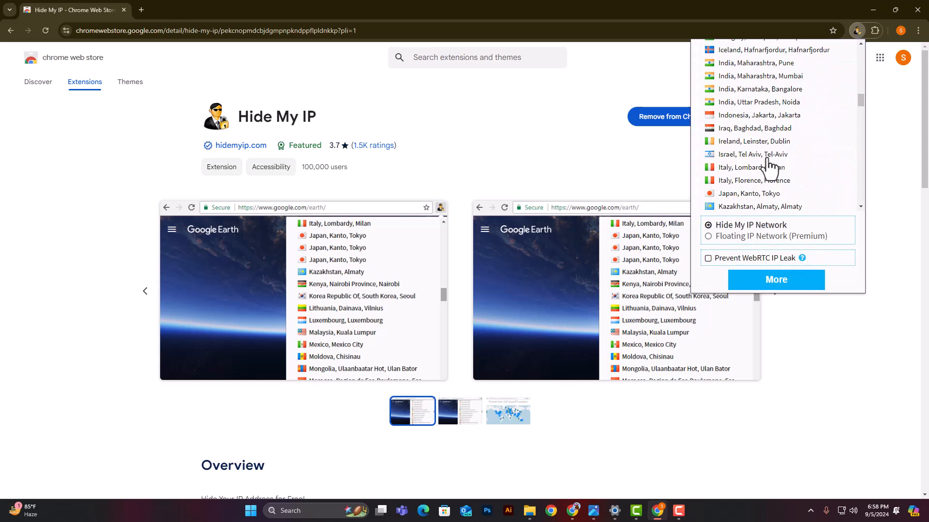
pyautogui.scroll(-9, 769, 169)
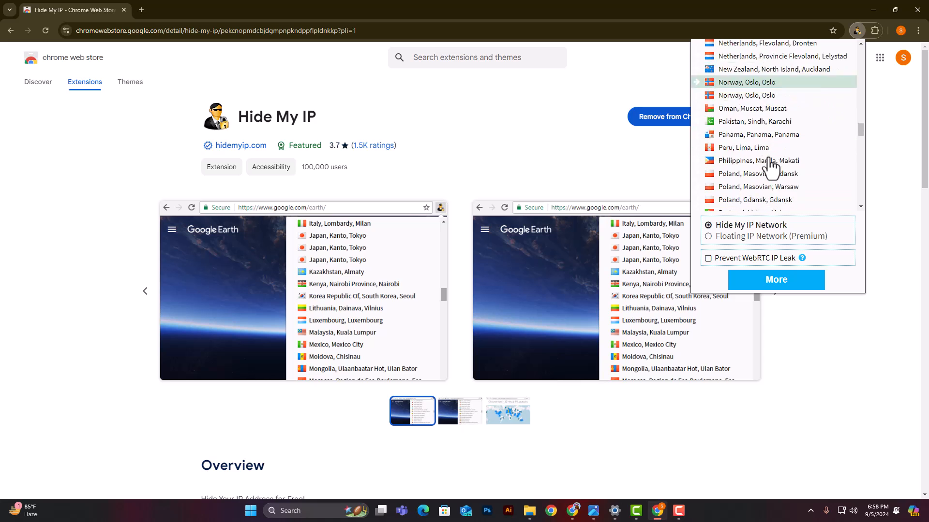
pyautogui.scroll(-9, 769, 168)
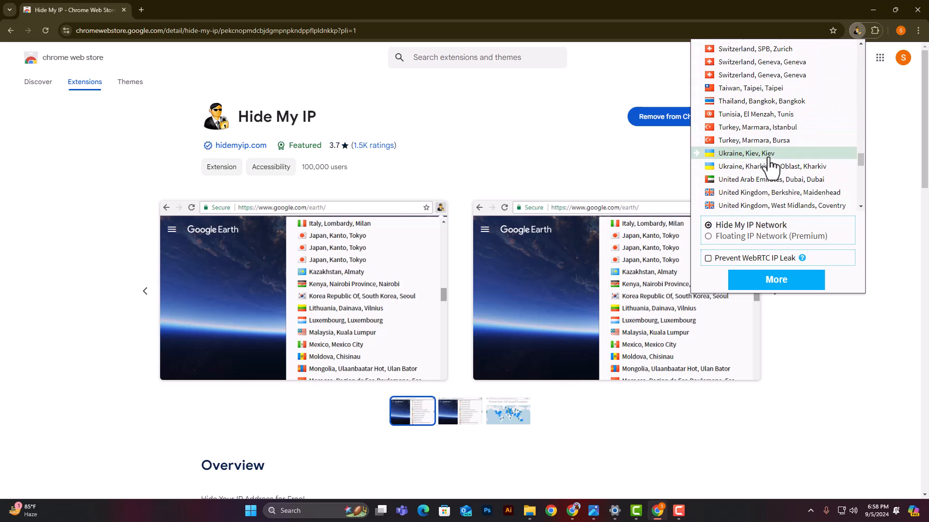
pyautogui.click(768, 156)
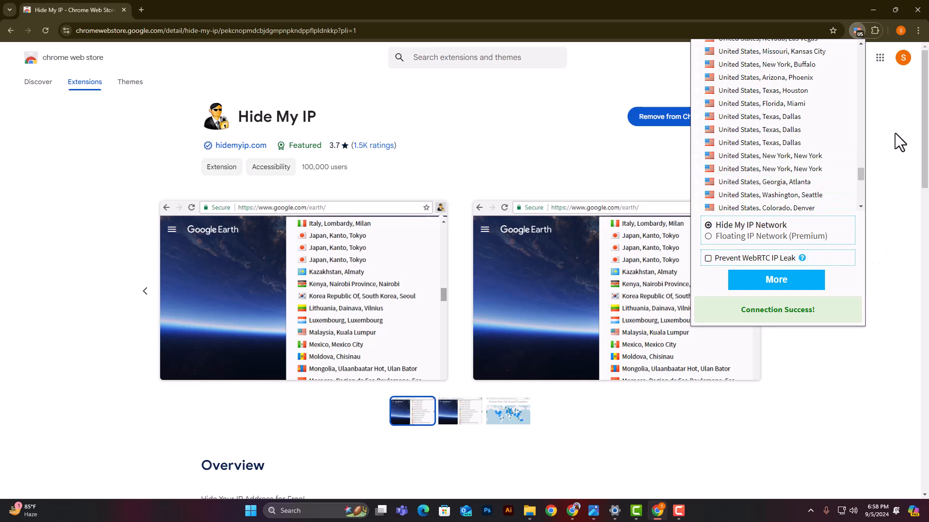
pyautogui.click(899, 164)
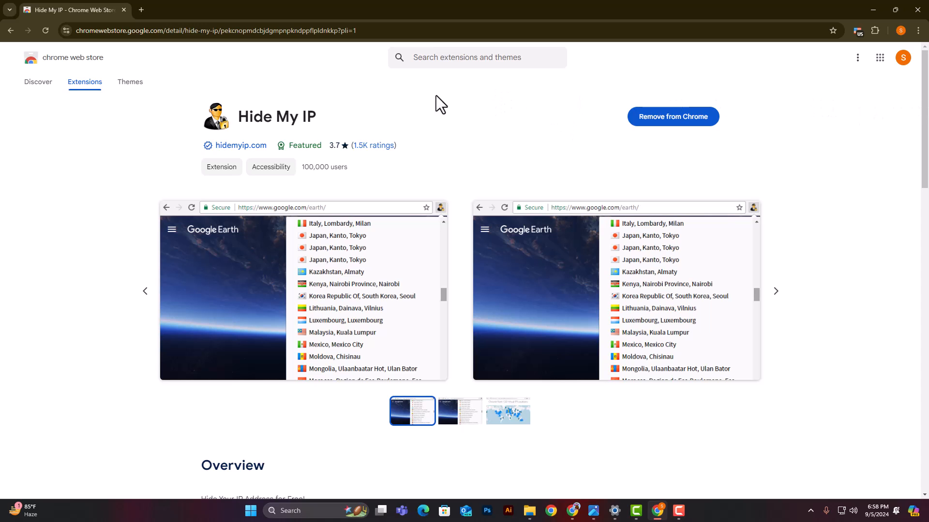
# Step: Open a new browser tab and dismiss the proxy sign-in requests without entering credentials
pyautogui.click(141, 10)
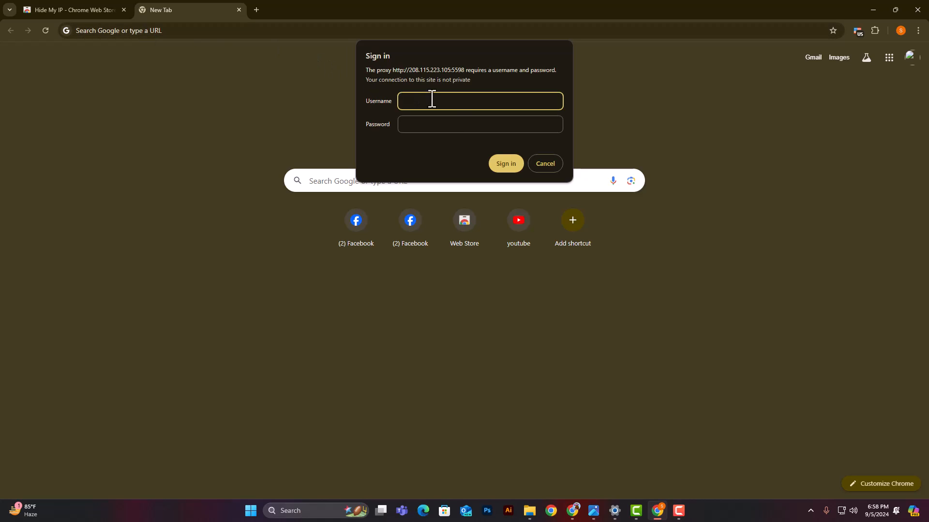
pyautogui.click(545, 164)
pyautogui.click(175, 30)
pyautogui.click(539, 164)
# Step: Search Google for "Tiktok business center" in the new tab
pyautogui.click(180, 31)
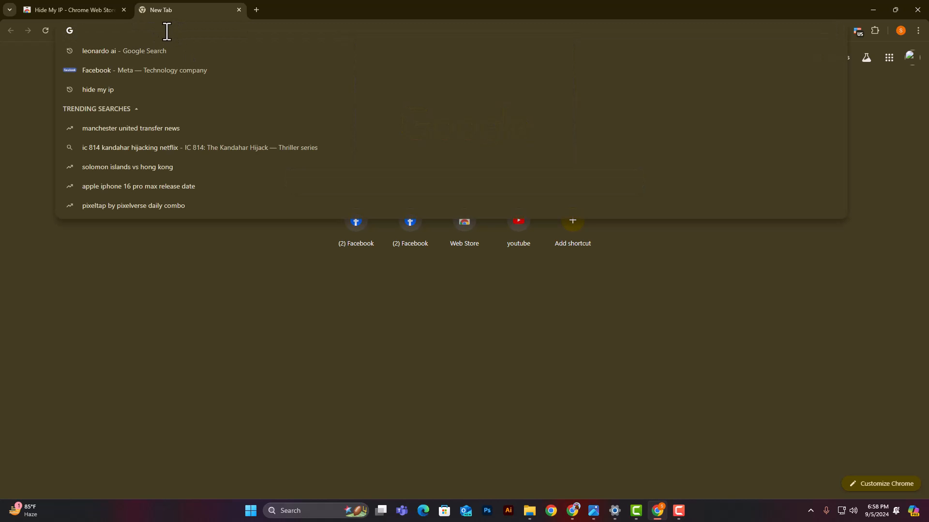
pyautogui.write('Tik')
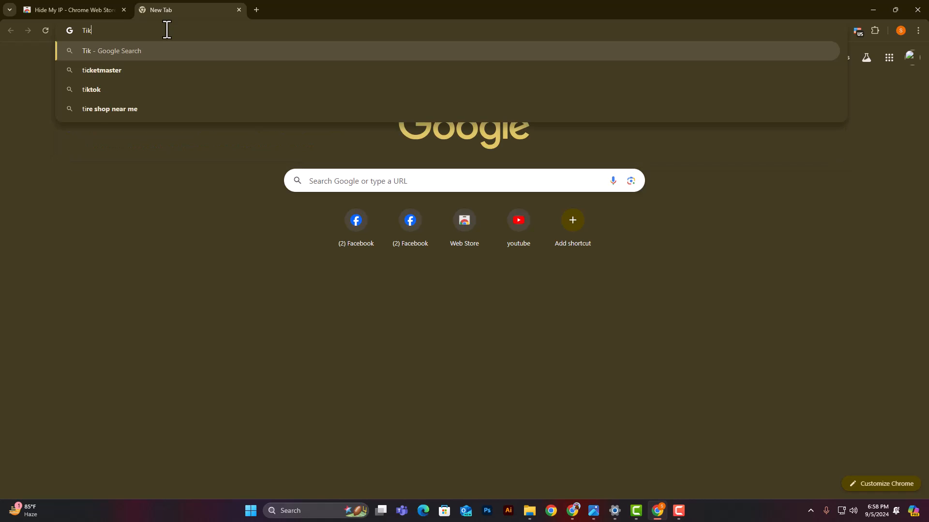
pyautogui.write('tok')
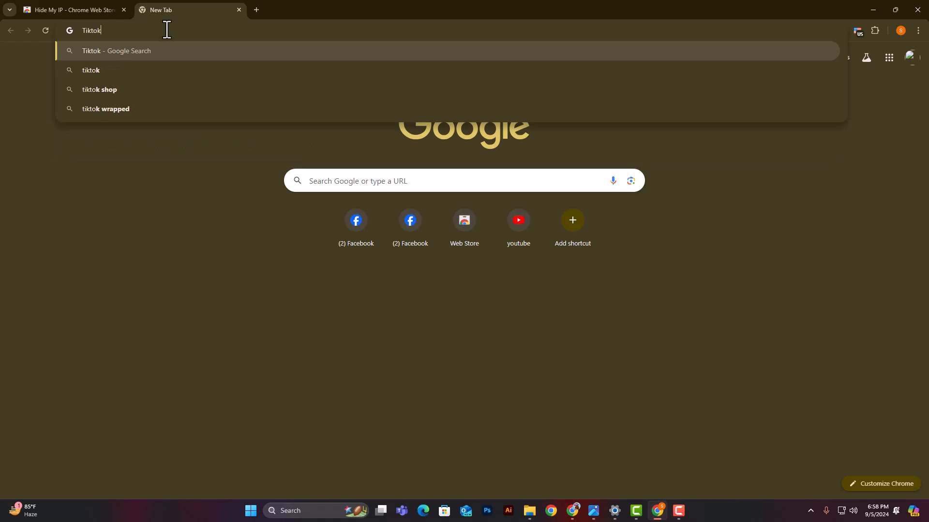
pyautogui.write(' busi')
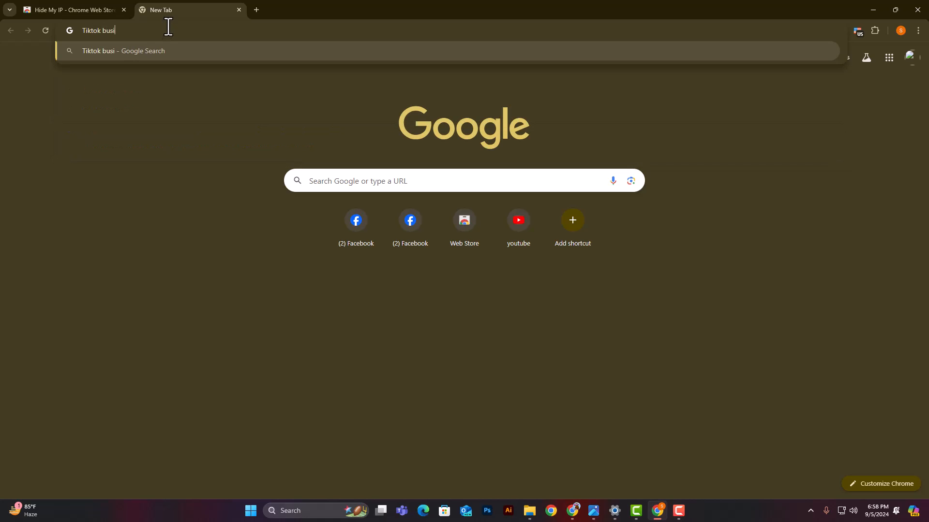
pyautogui.write('ness center')
pyautogui.press('Return')
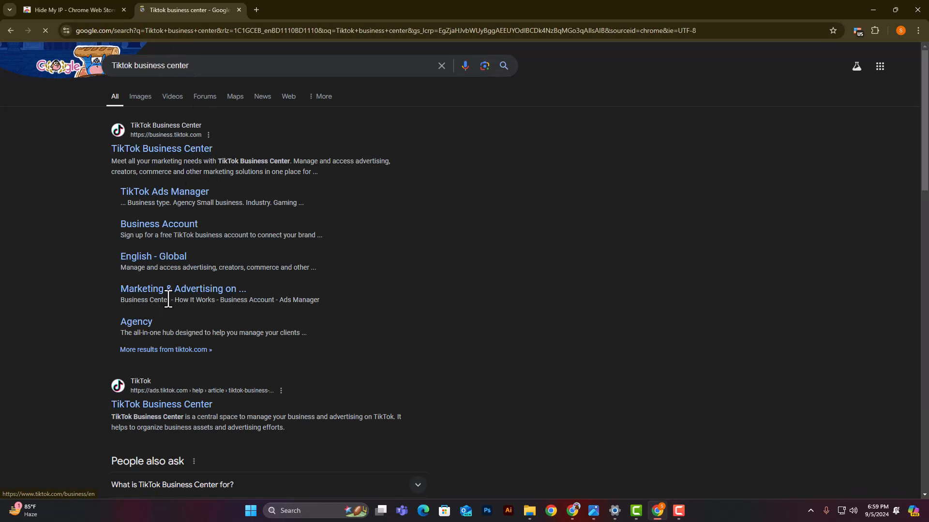
# Step: Open the TikTok Business Center home page at business.tiktok.com and go to its account sign-up form
pyautogui.scroll(-1, 167, 307)
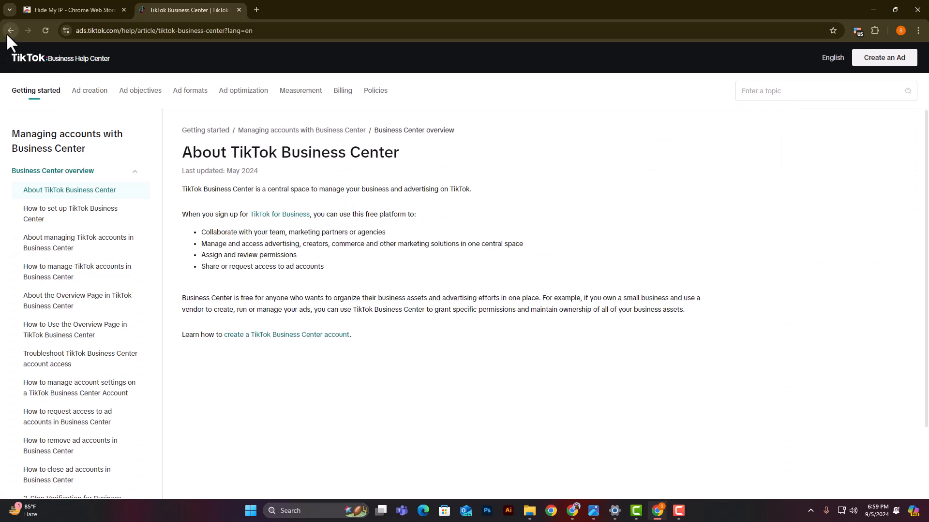
pyautogui.click(9, 31)
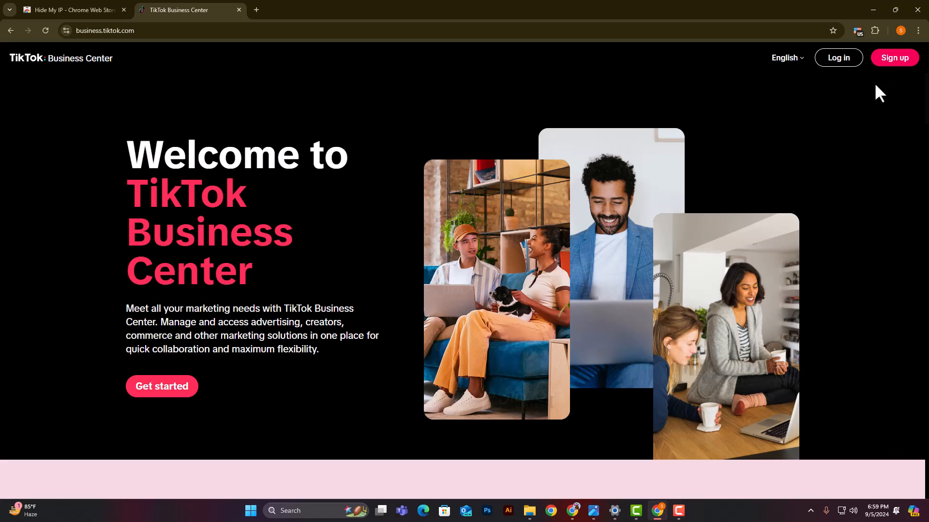
pyautogui.click(892, 60)
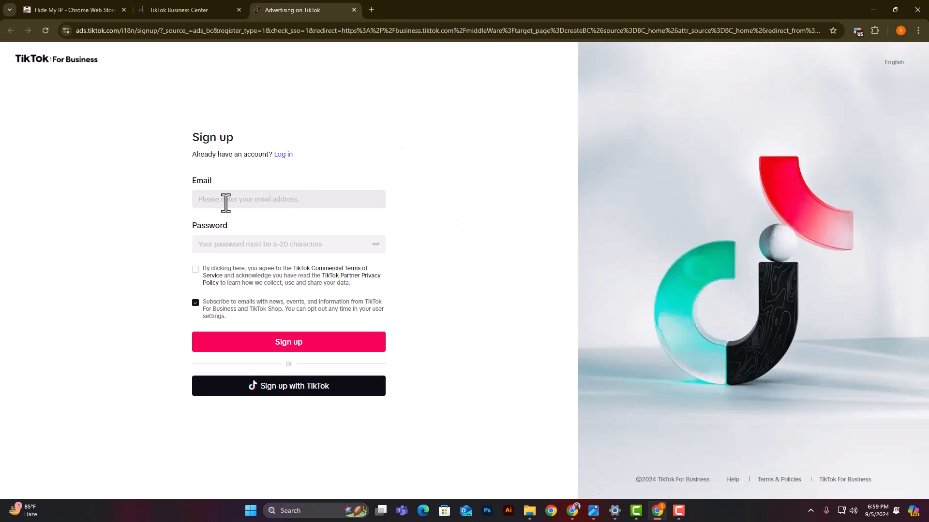
# Step: Fill in the sign-up form with the saved e-mail address and an account password, and agree to the TikTok Commercial Terms of Service
pyautogui.click(226, 203)
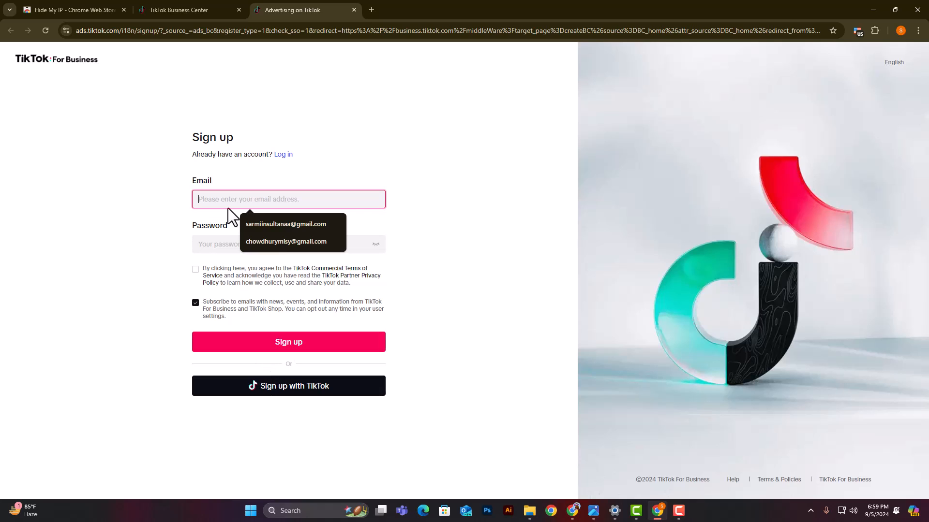
pyautogui.click(272, 219)
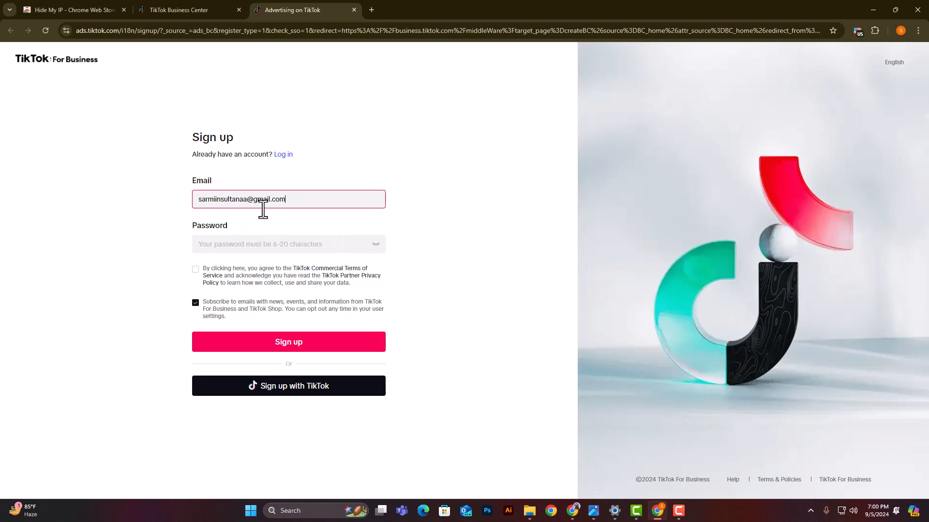
pyautogui.click(238, 247)
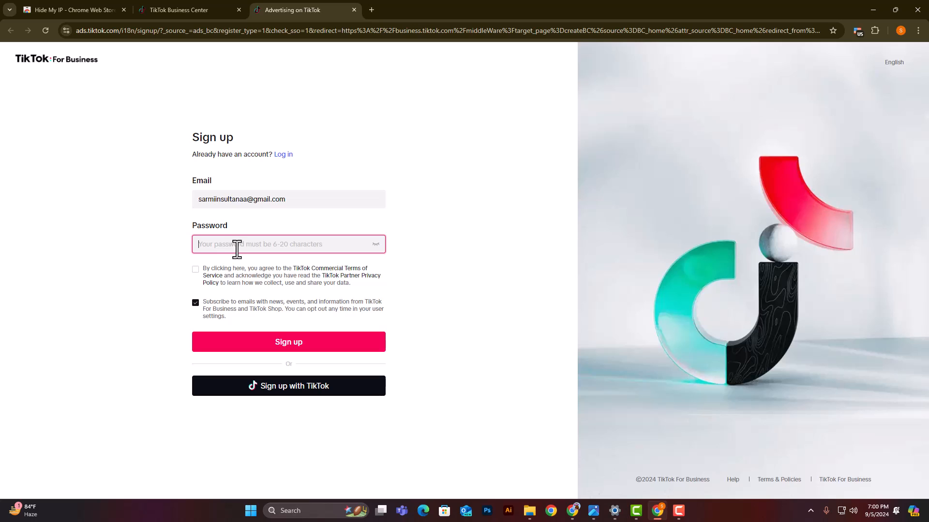
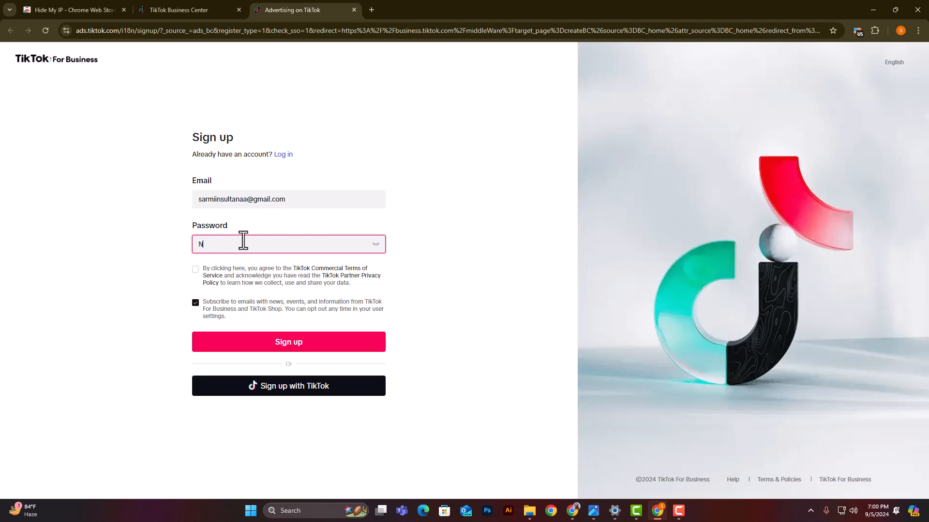
pyautogui.click(196, 270)
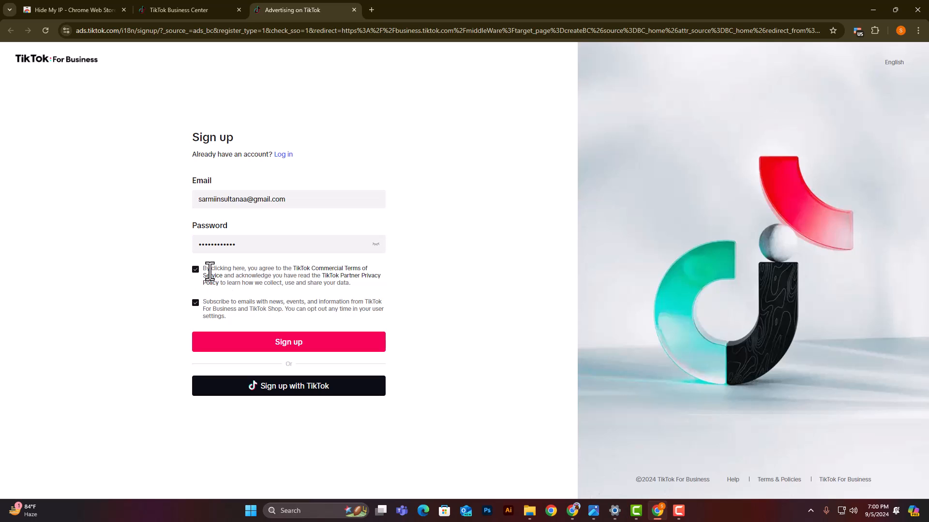
# Step: Submit the sign-up form and solve the captcha by selecting the two objects of the same shape
pyautogui.click(284, 343)
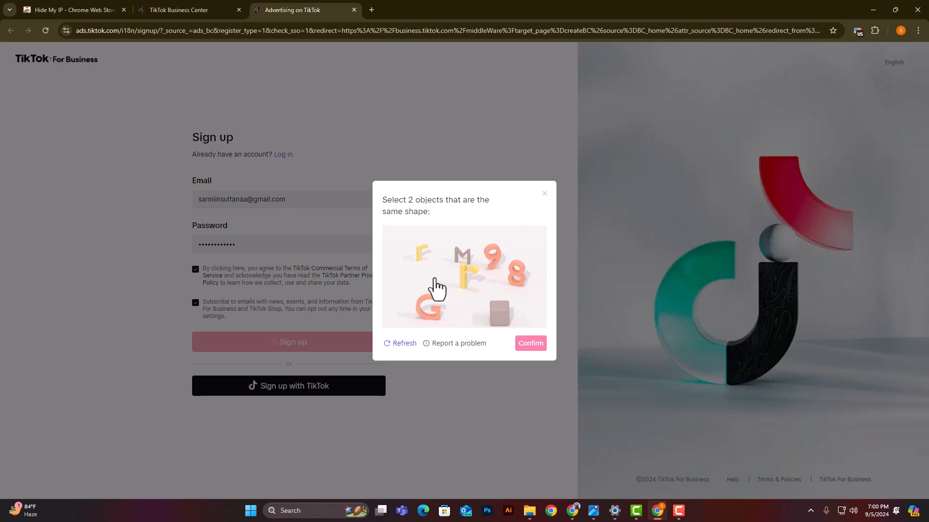
pyautogui.click(420, 249)
pyautogui.click(462, 277)
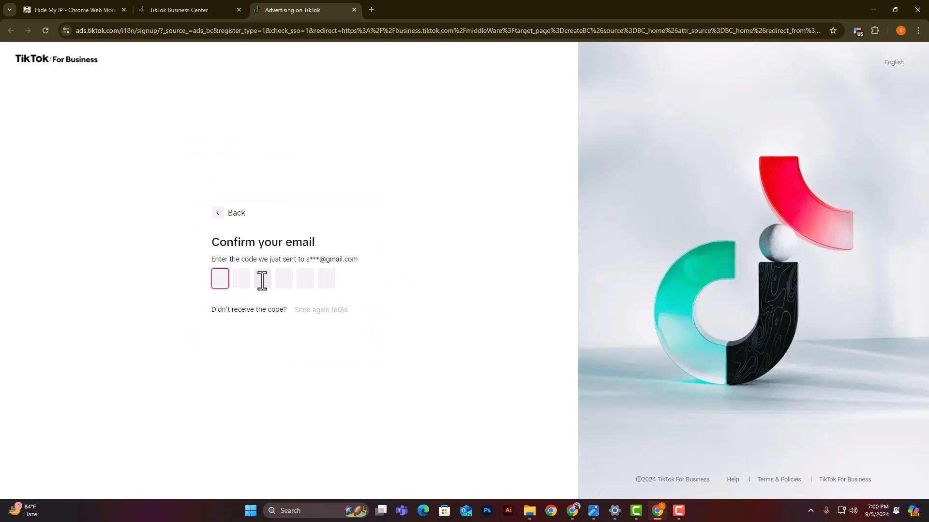
# Step: Open Gmail in a new tab, reload the inbox and open the TikTok for Business verification e-mail
pyautogui.click(368, 10)
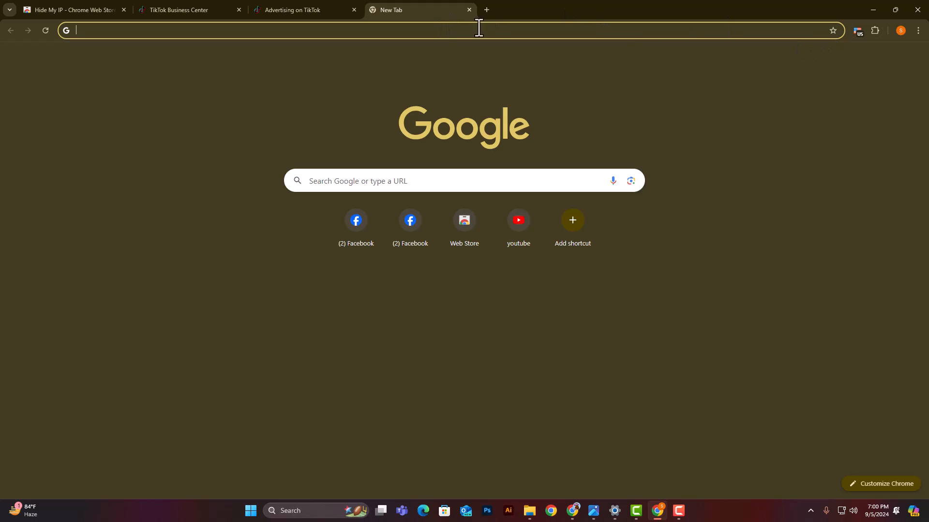
pyautogui.click(811, 59)
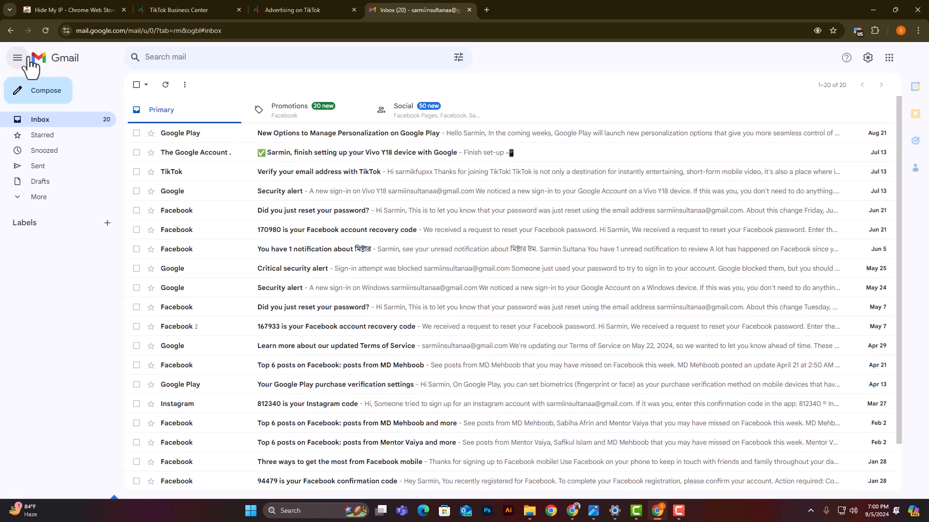
pyautogui.click(44, 36)
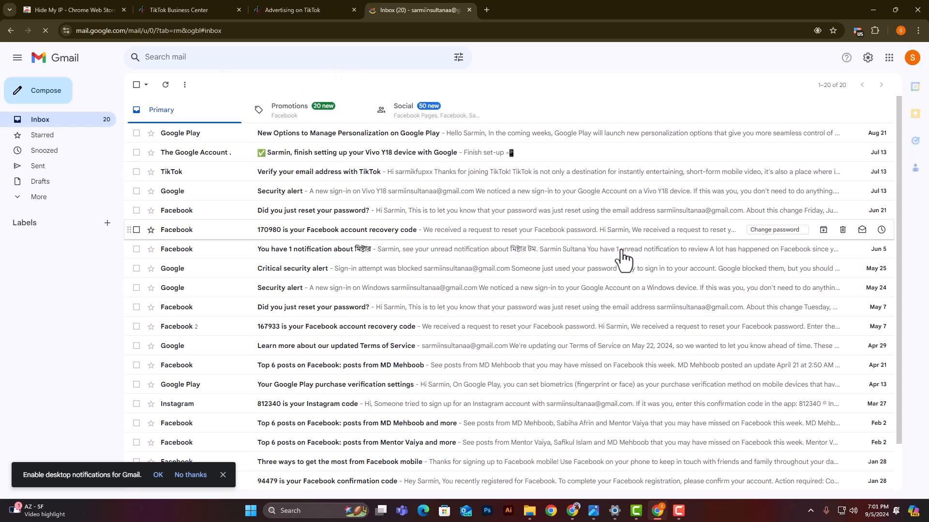
pyautogui.click(536, 481)
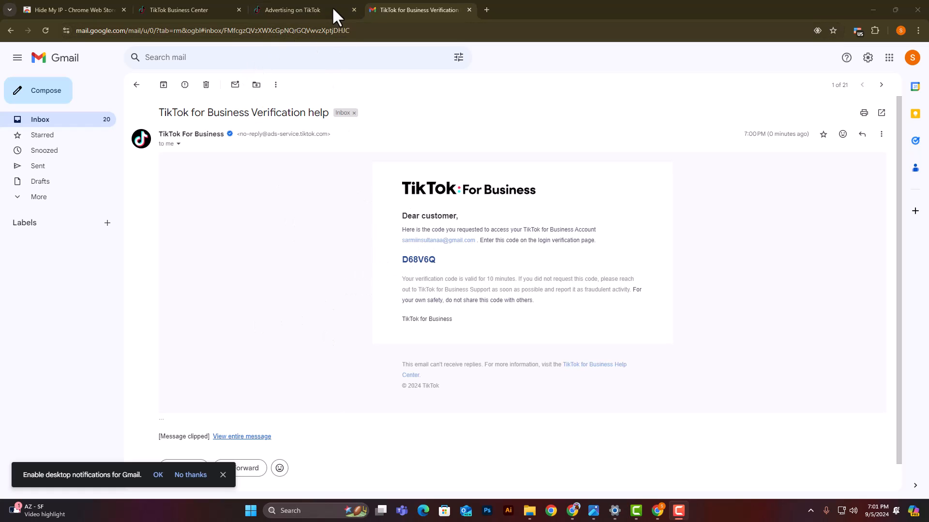
# Step: Return to the TikTok sign-up page and enter the e-mailed verification code to confirm the e-mail address
pyautogui.click(305, 11)
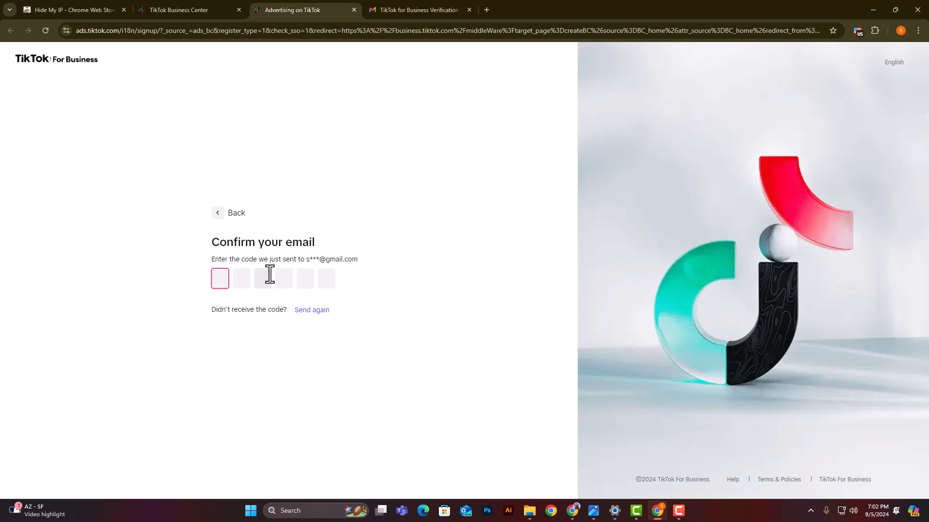
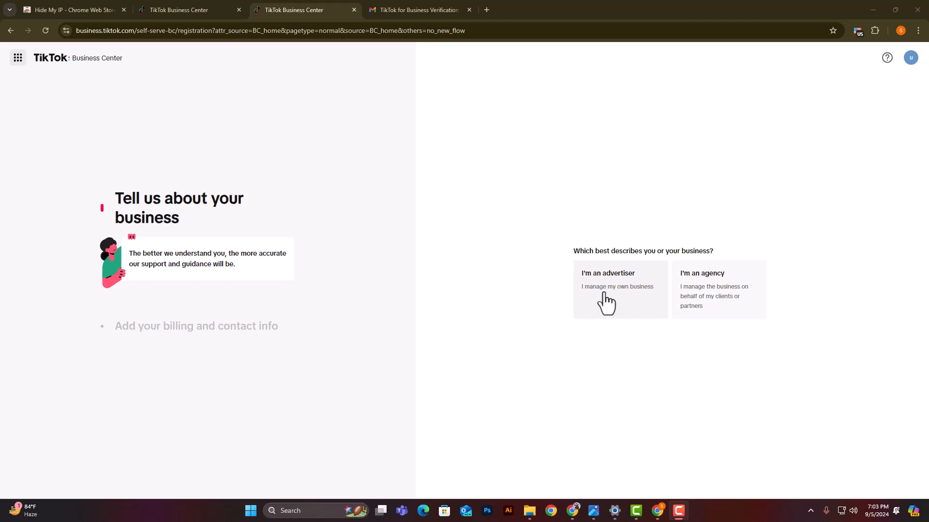
# Step: Describe the business as an advertiser and set its country or region to United States
pyautogui.click(626, 291)
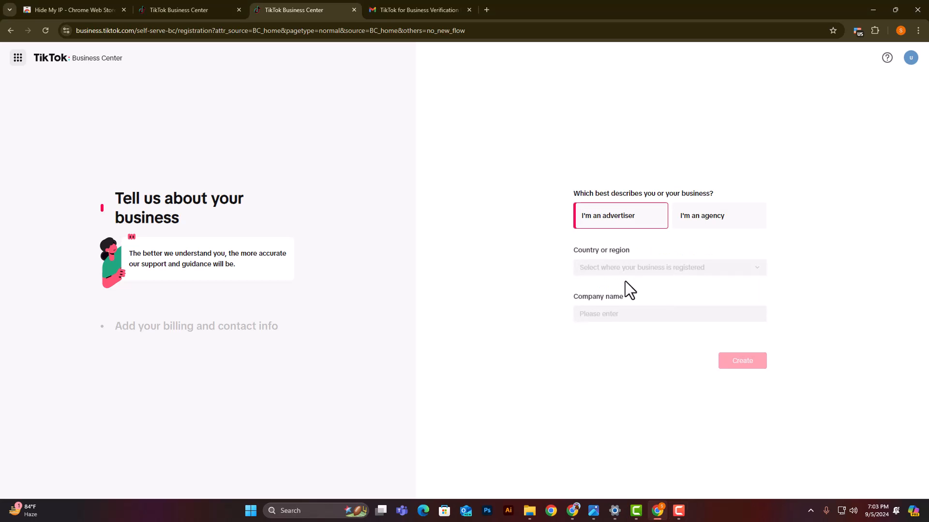
pyautogui.click(614, 269)
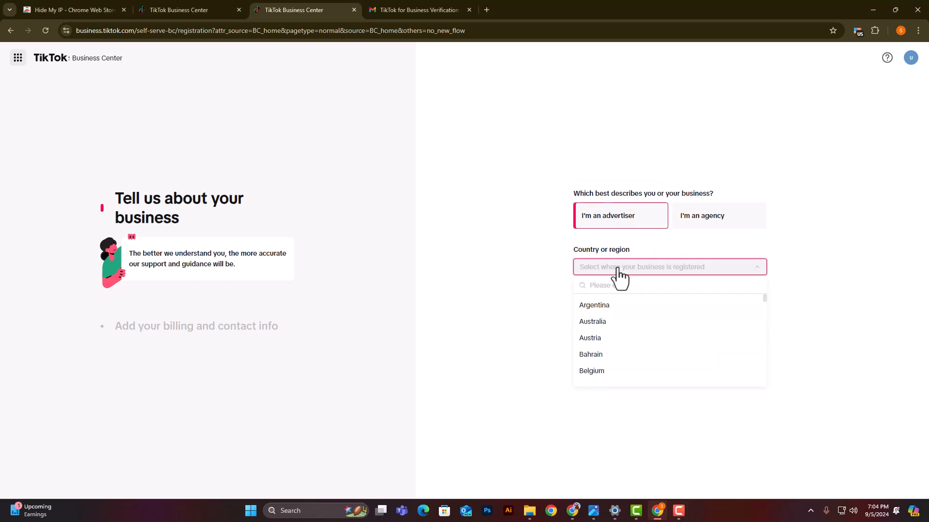
pyautogui.scroll(-5, 612, 325)
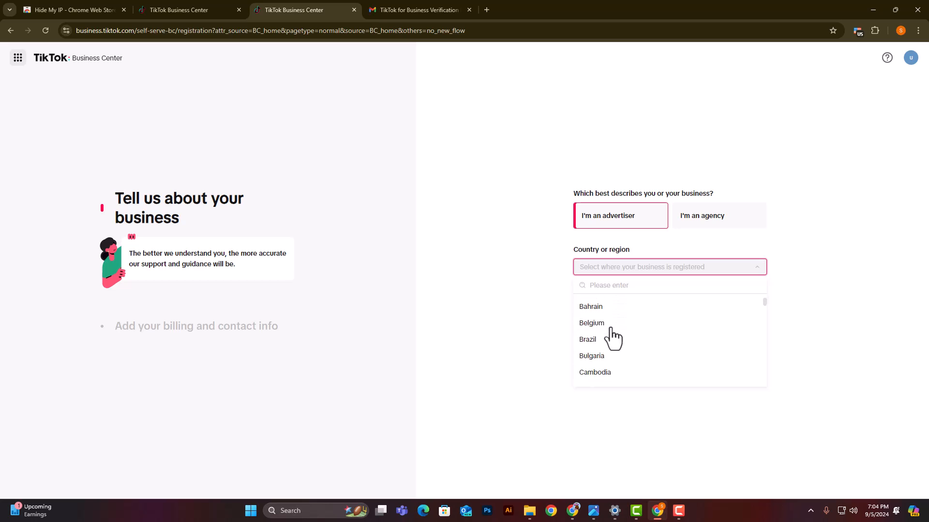
pyautogui.click(627, 270)
pyautogui.click(628, 270)
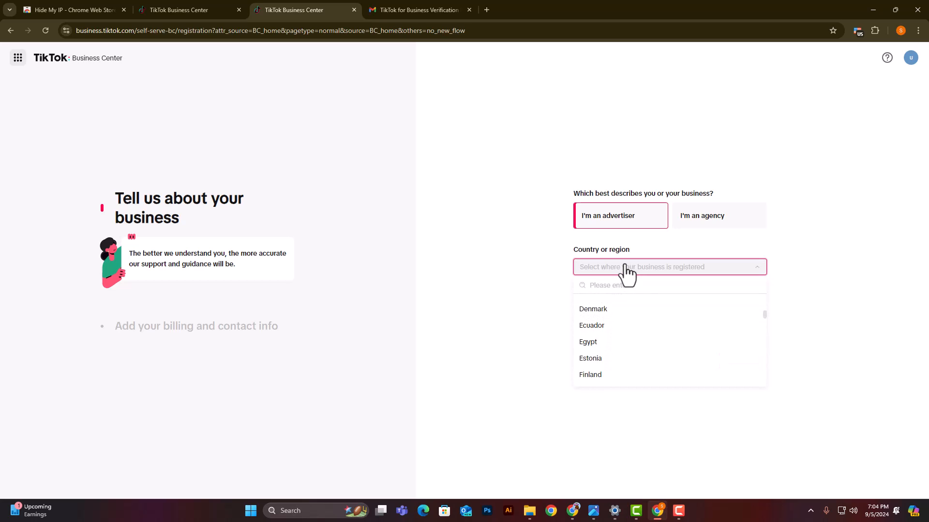
pyautogui.scroll(-12, 602, 349)
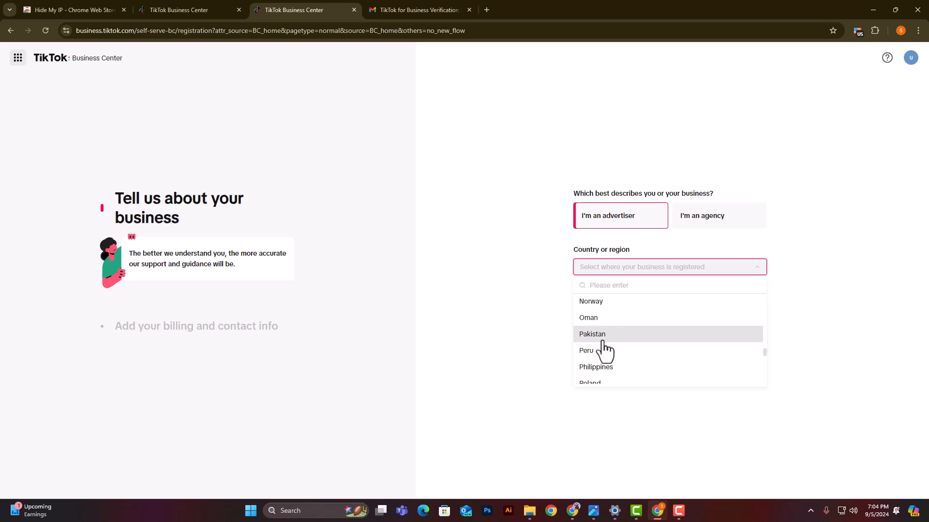
pyautogui.scroll(-8, 605, 349)
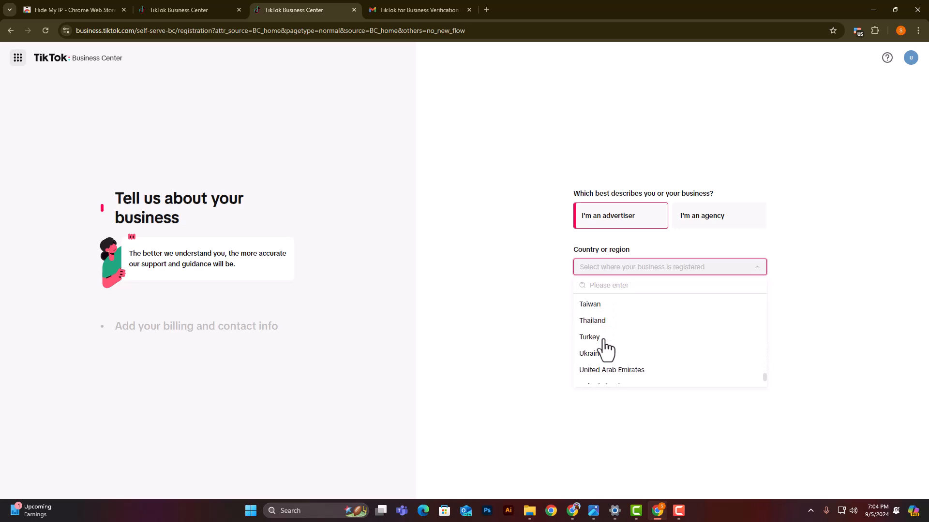
pyautogui.scroll(-2, 604, 348)
pyautogui.click(607, 345)
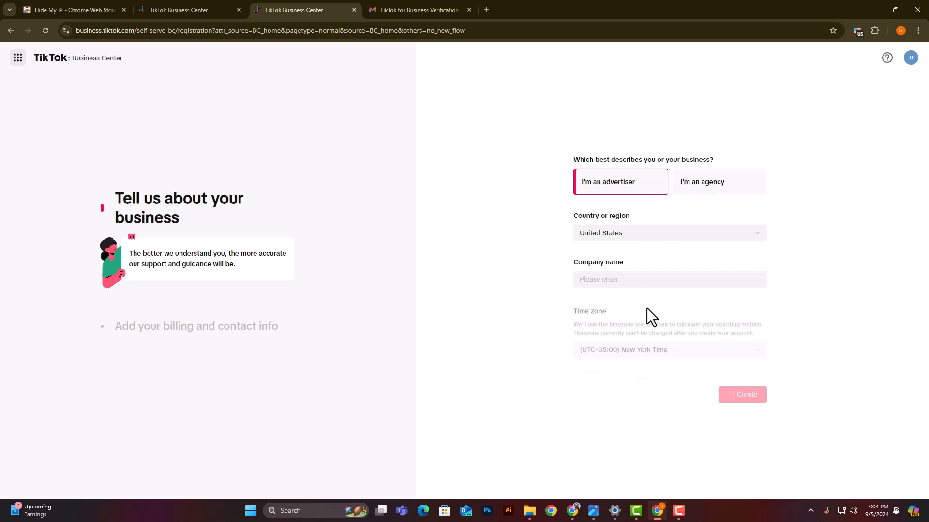
# Step: Enter Skiillanstechnology as the company name
pyautogui.click(627, 279)
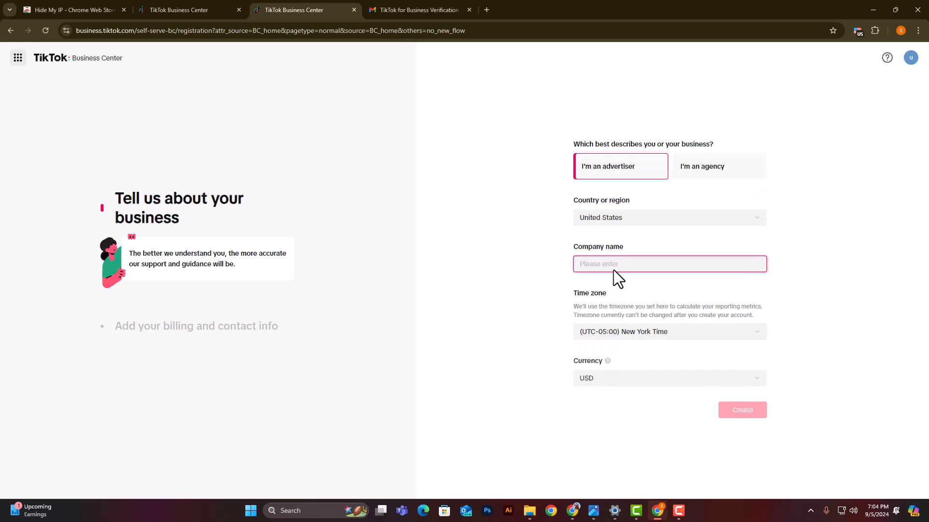
pyautogui.write('S')
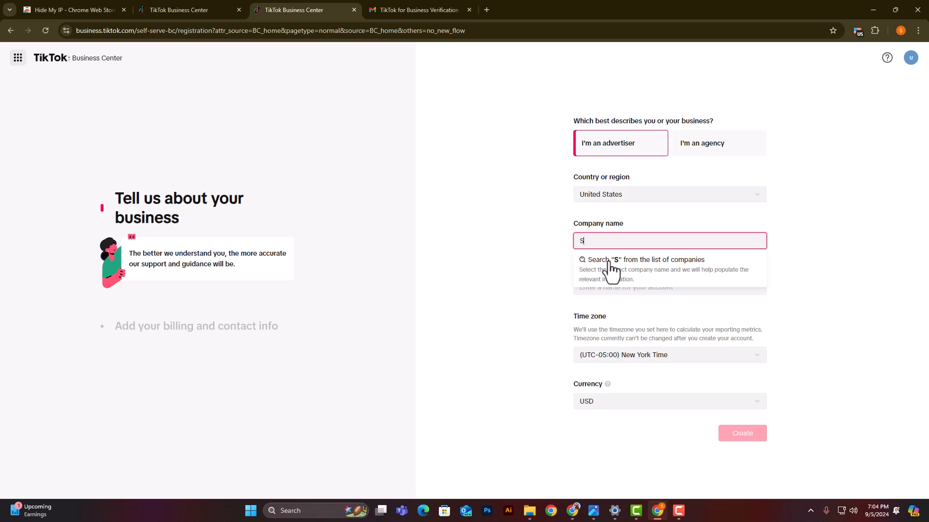
pyautogui.write('kiill')
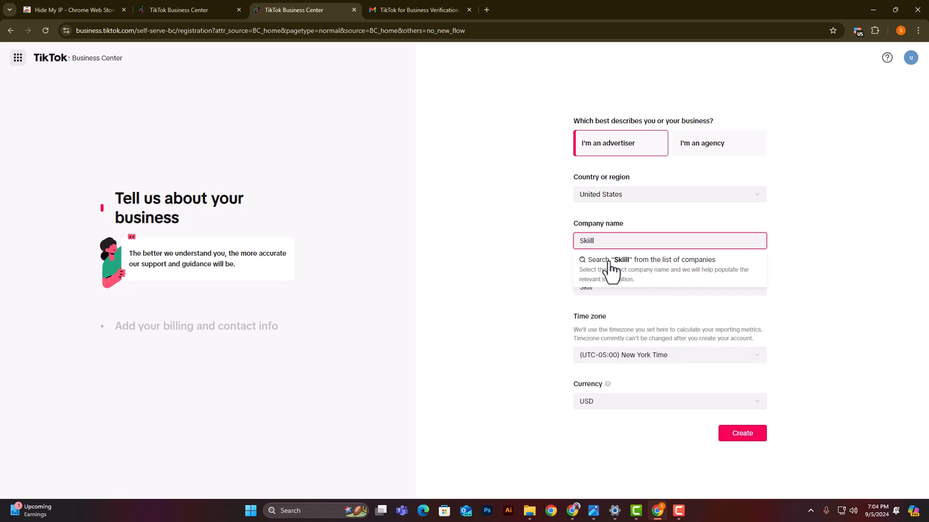
pyautogui.write('anstechn')
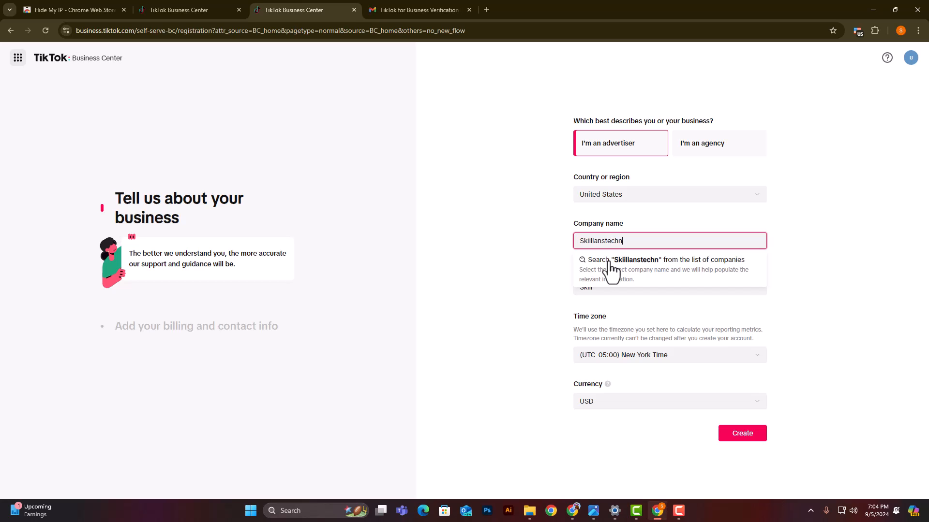
pyautogui.write('ology')
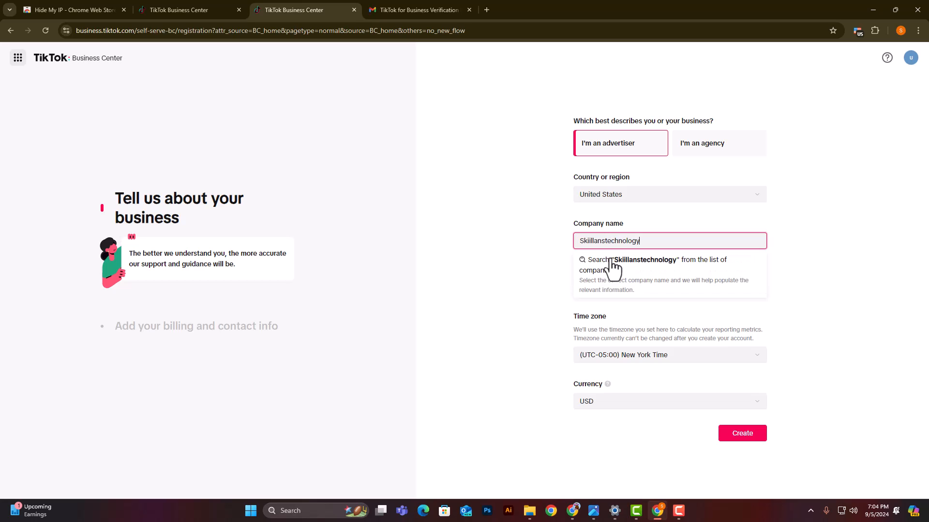
# Step: Copy the company name and replace the Business Center name with it, giving Skiillanstechnology
pyautogui.doubleClick(621, 240)
pyautogui.hotkey('ctrl', 'c')
pyautogui.rightClick(620, 240)
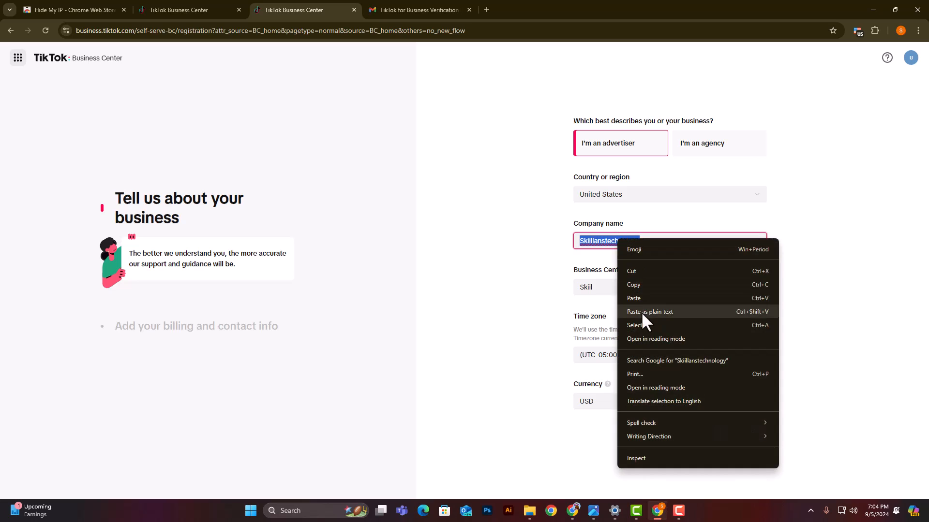
pyautogui.click(638, 280)
pyautogui.moveTo(594, 290); pyautogui.dragTo(540, 284)
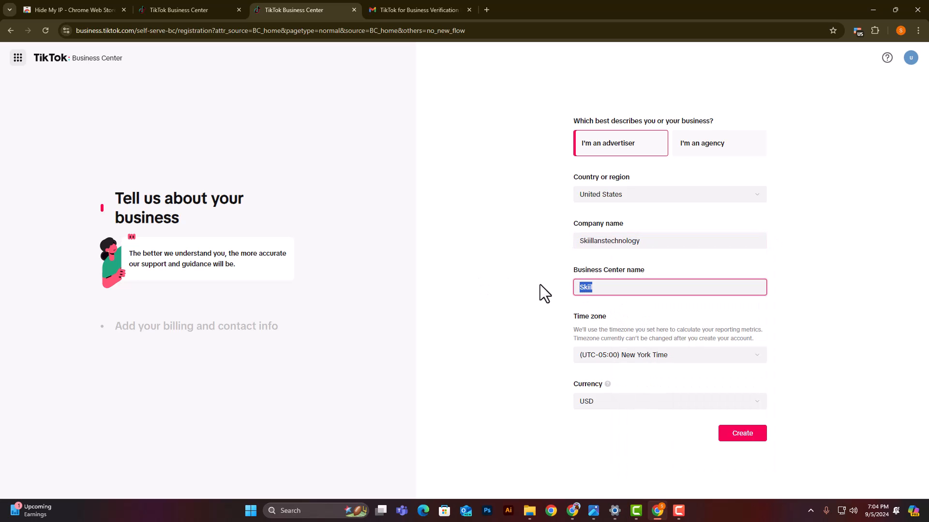
pyautogui.rightClick(583, 287)
pyautogui.click(600, 118)
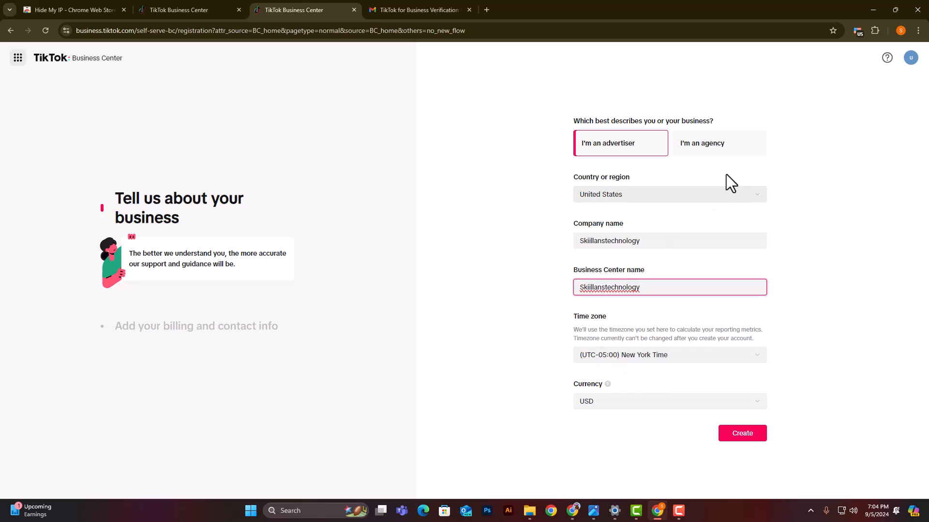
# Step: Keep USD as the currency and create the Business Center
pyautogui.click(720, 405)
pyautogui.click(719, 407)
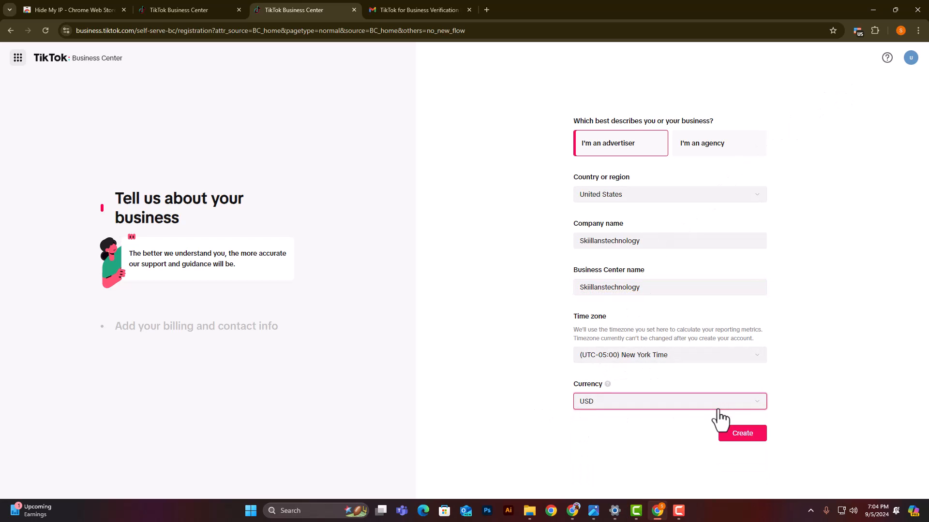
pyautogui.click(741, 433)
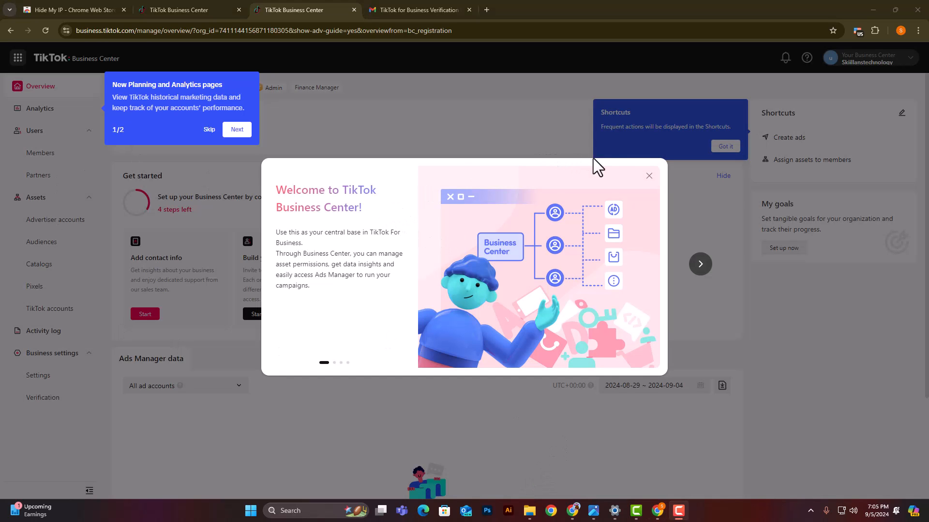
# Step: Dismiss the welcome dialog, skip the Planning and Analytics tour and go to the Advertiser accounts page
pyautogui.click(650, 177)
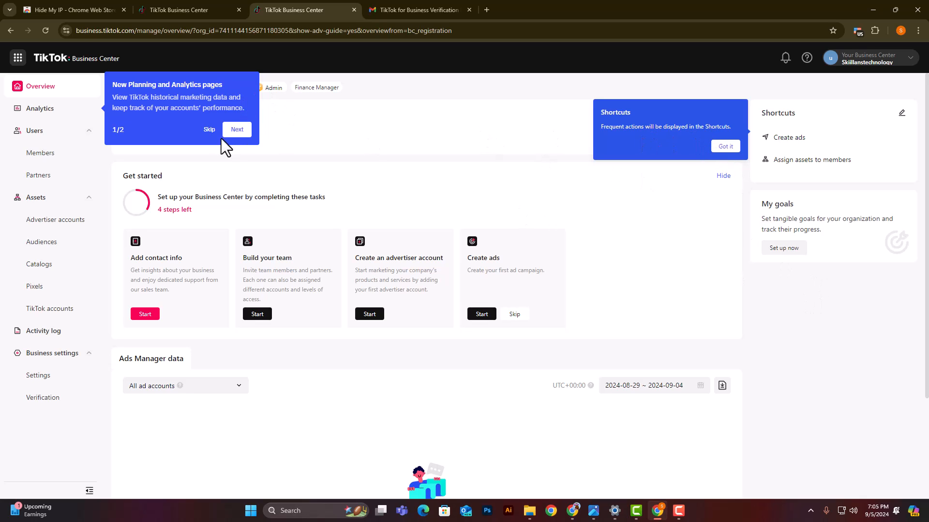
pyautogui.click(204, 130)
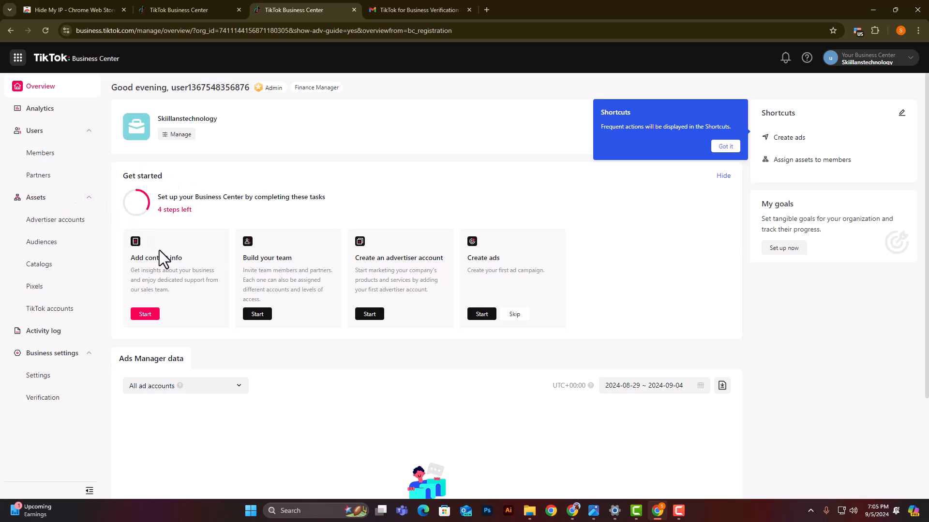
pyautogui.click(68, 220)
pyautogui.doubleClick(69, 222)
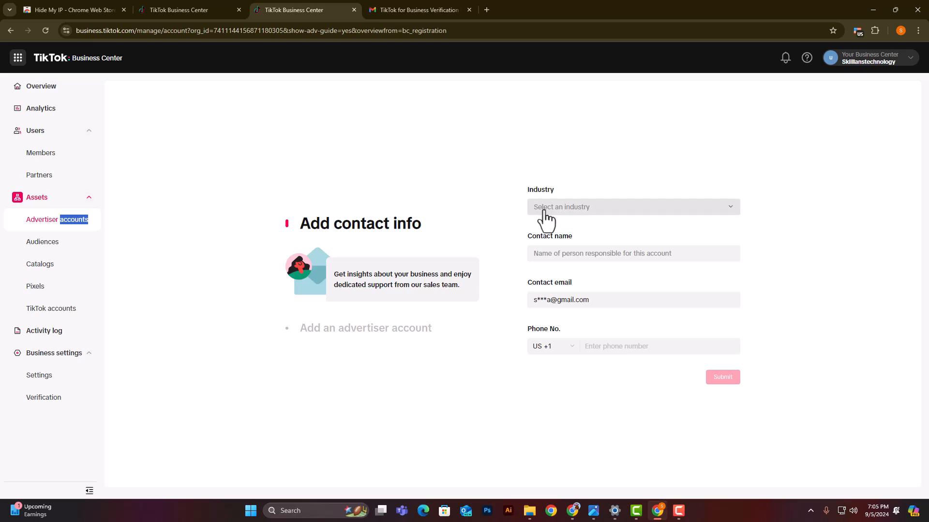
# Step: In the contact info form, set the industry to Education & Training/Other and paste Skiillanstechnology as the contact name
pyautogui.click(560, 211)
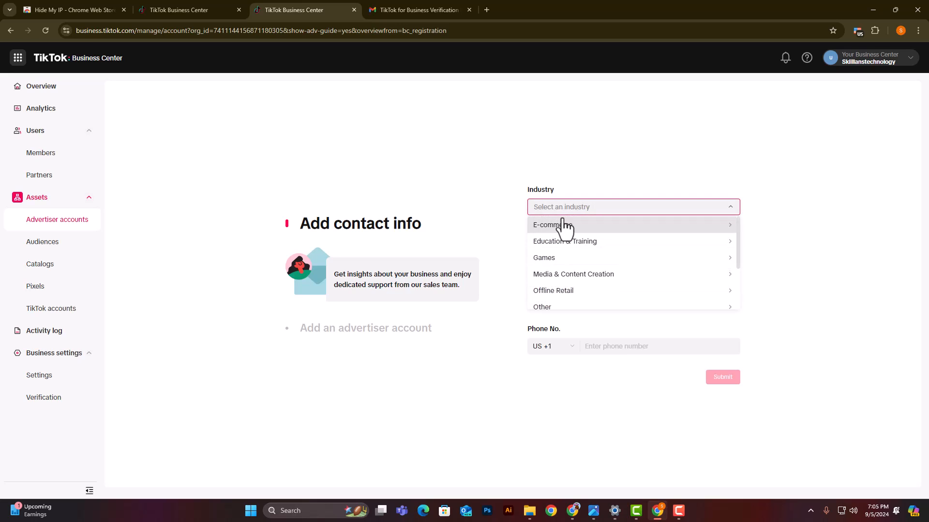
pyautogui.click(576, 247)
pyautogui.scroll(-3, 677, 277)
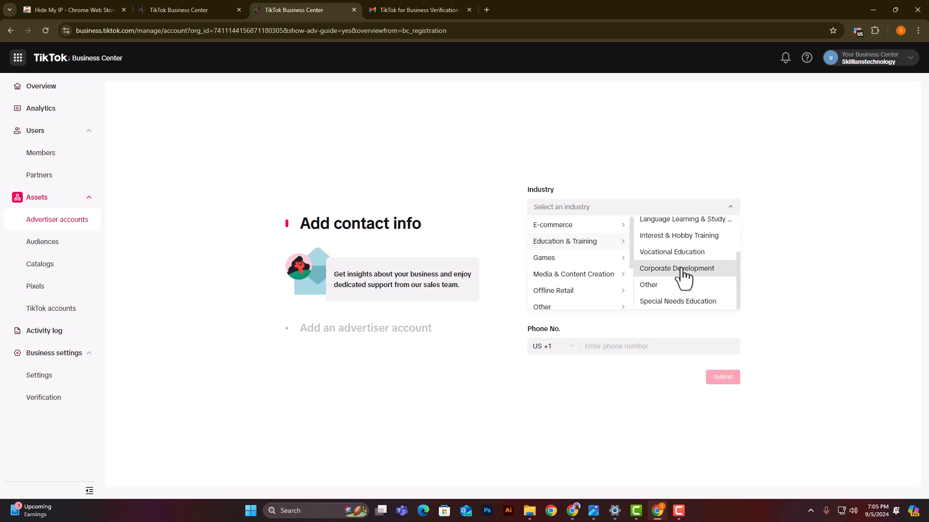
pyautogui.click(650, 287)
pyautogui.click(592, 253)
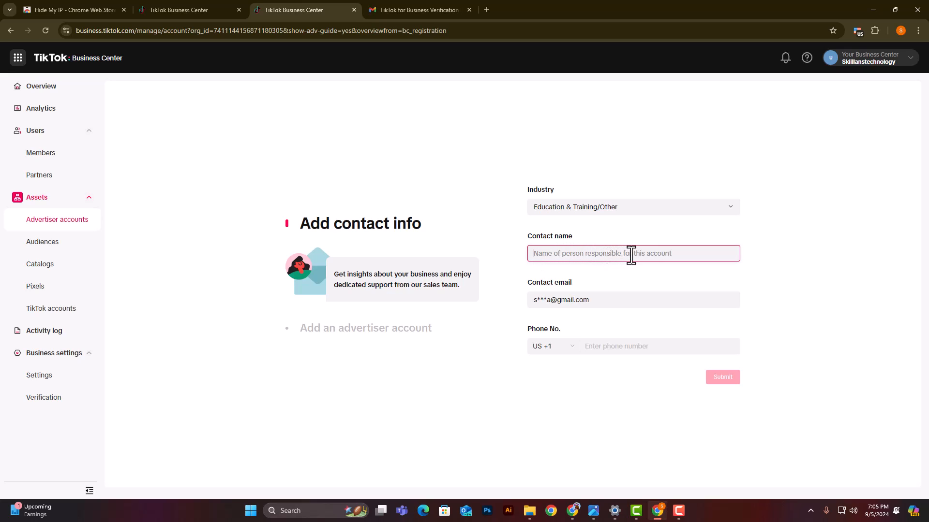
pyautogui.rightClick(552, 253)
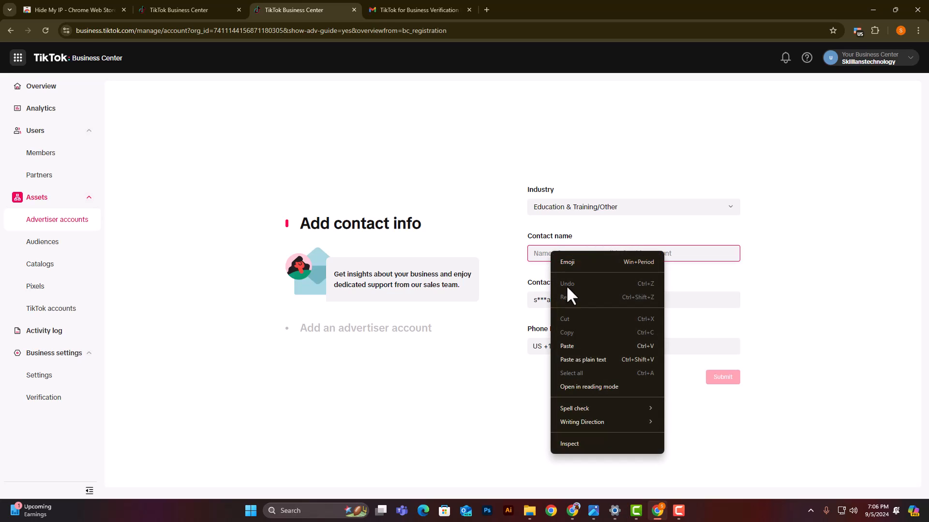
pyautogui.click(567, 352)
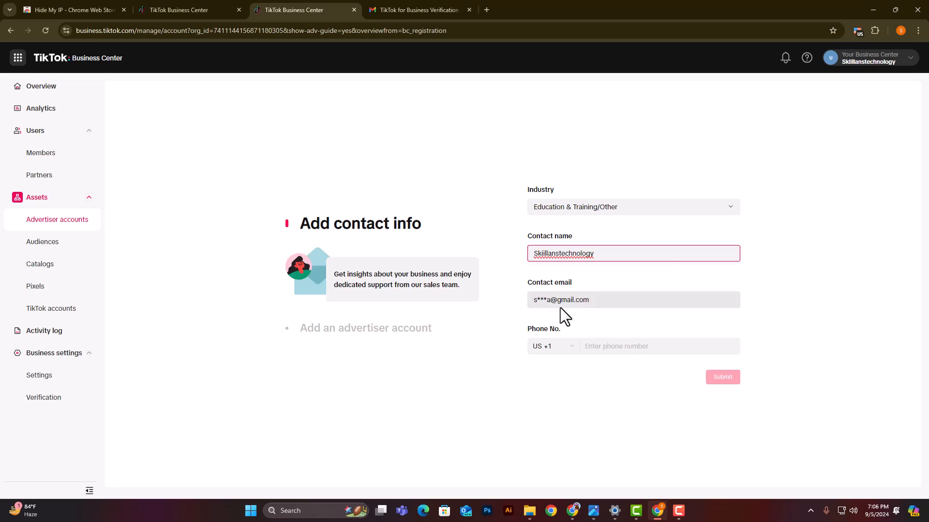
# Step: Set the phone country code to Bangladesh +880, enter the contact's phone number and submit the contact info
pyautogui.click(575, 356)
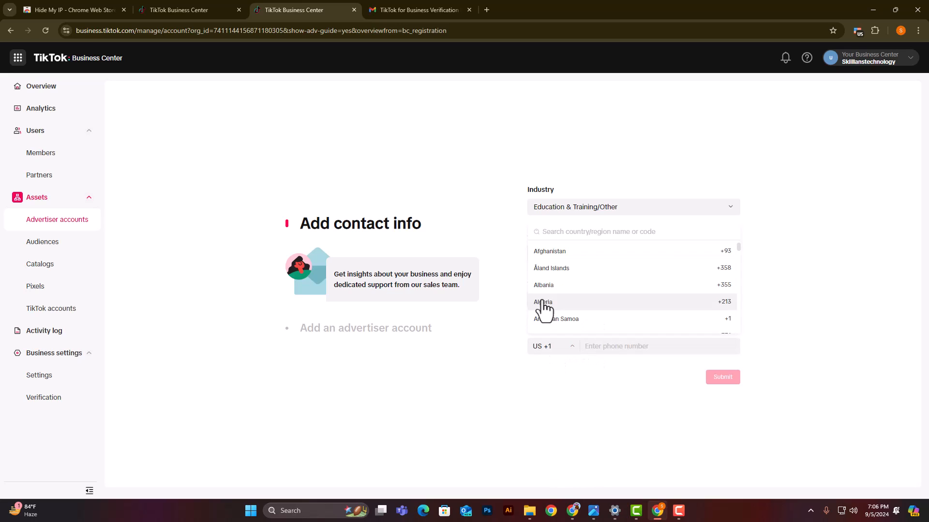
pyautogui.scroll(-4, 551, 309)
pyautogui.scroll(-2, 556, 308)
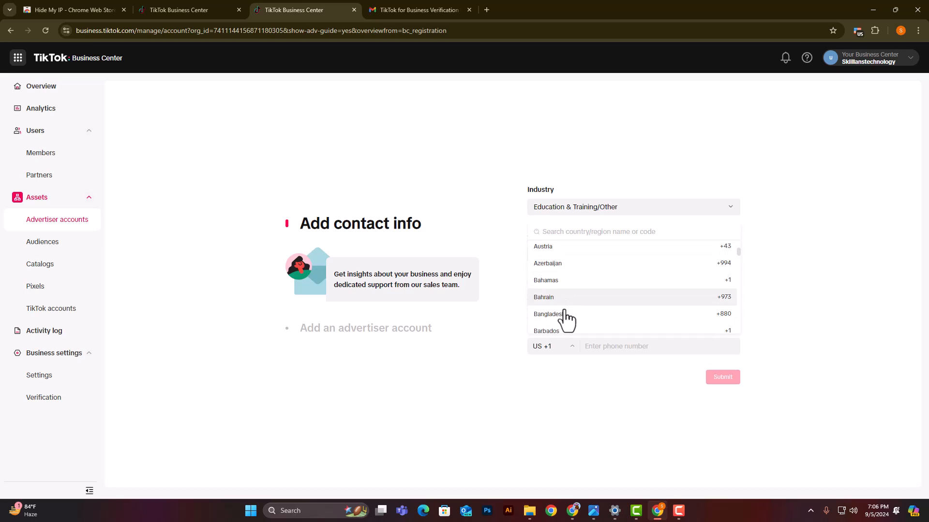
pyautogui.click(563, 314)
pyautogui.click(604, 352)
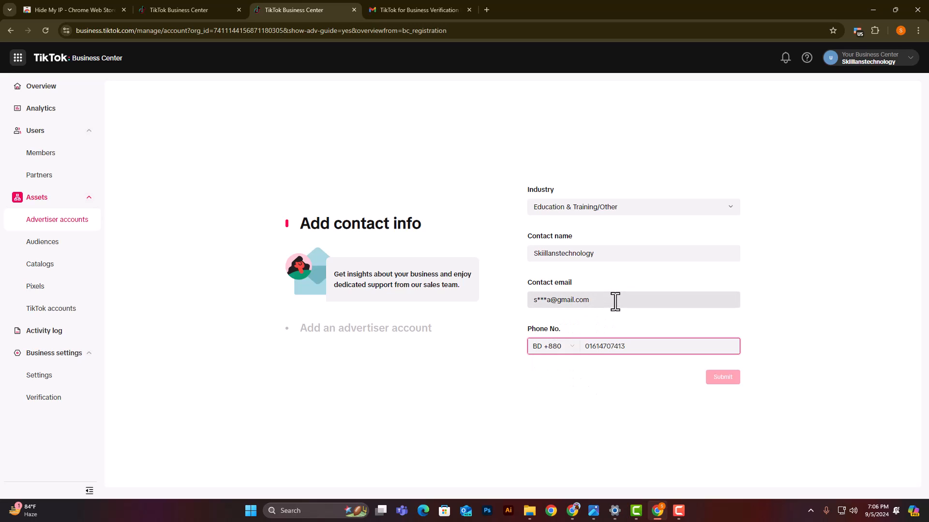
pyautogui.click(756, 408)
pyautogui.click(723, 387)
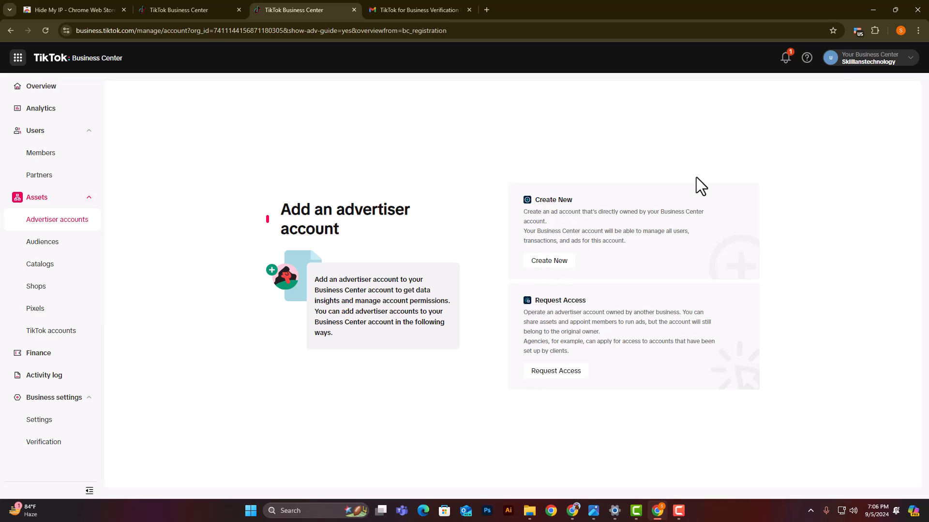
# Step: Start creating a new advertiser account and set its account name to Skiillanstechnology
pyautogui.click(549, 264)
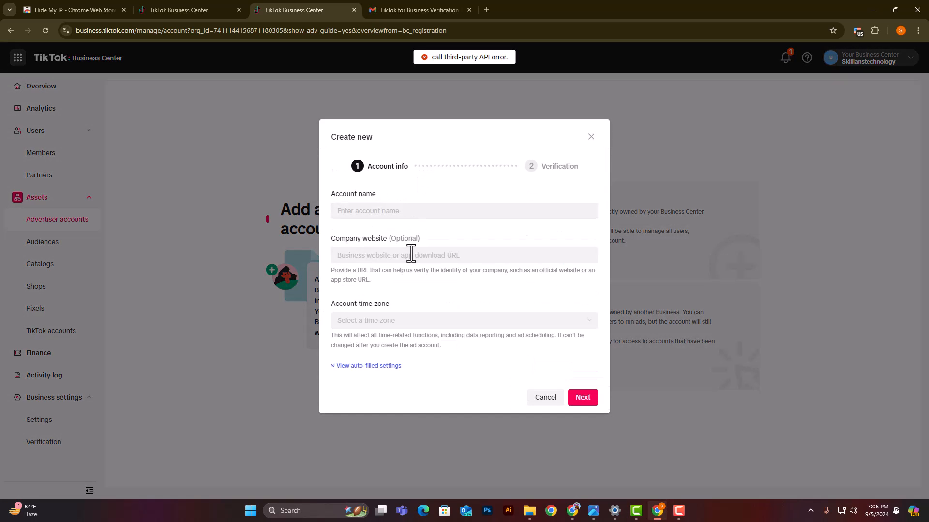
pyautogui.click(356, 211)
pyautogui.rightClick(357, 211)
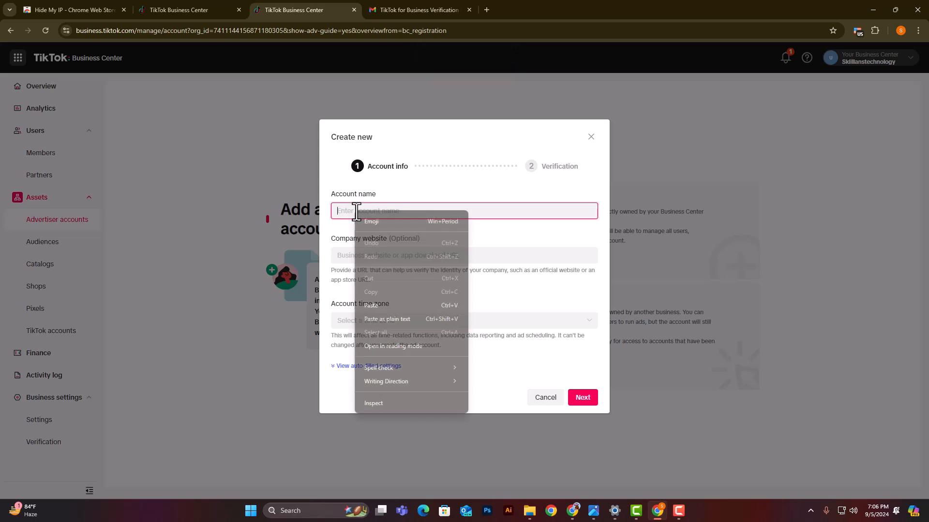
pyautogui.click(374, 305)
# Step: Set the new advertiser account's company website to skiillanstechnology.com
pyautogui.click(362, 257)
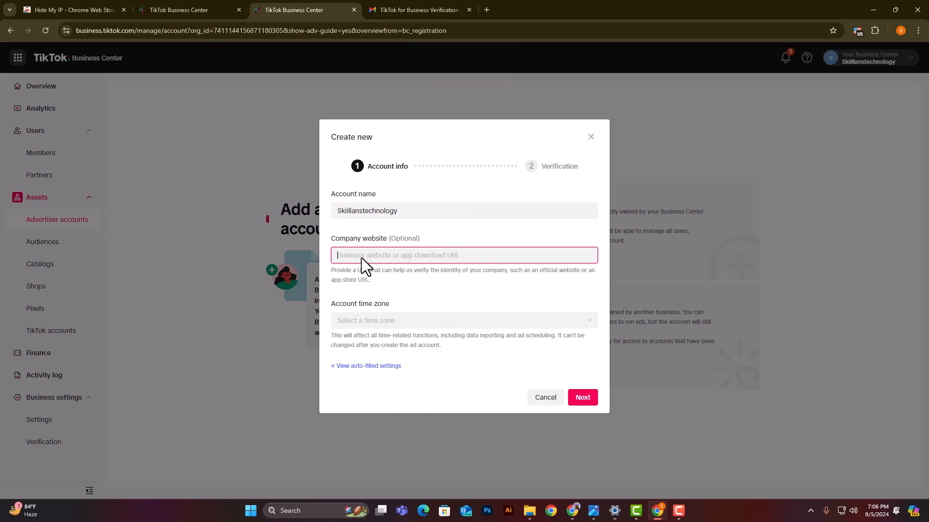
pyautogui.rightClick(362, 257)
pyautogui.click(377, 347)
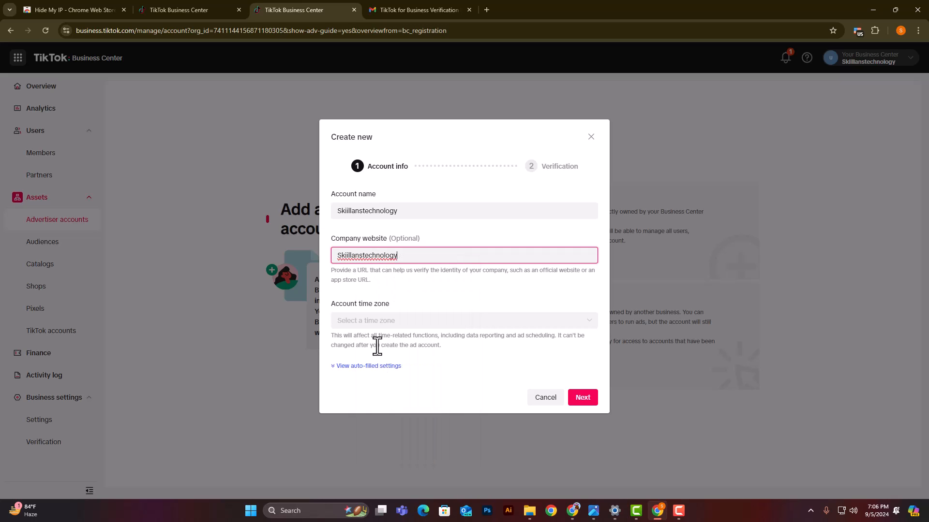
pyautogui.moveTo(342, 258); pyautogui.dragTo(330, 256)
pyautogui.write('s')
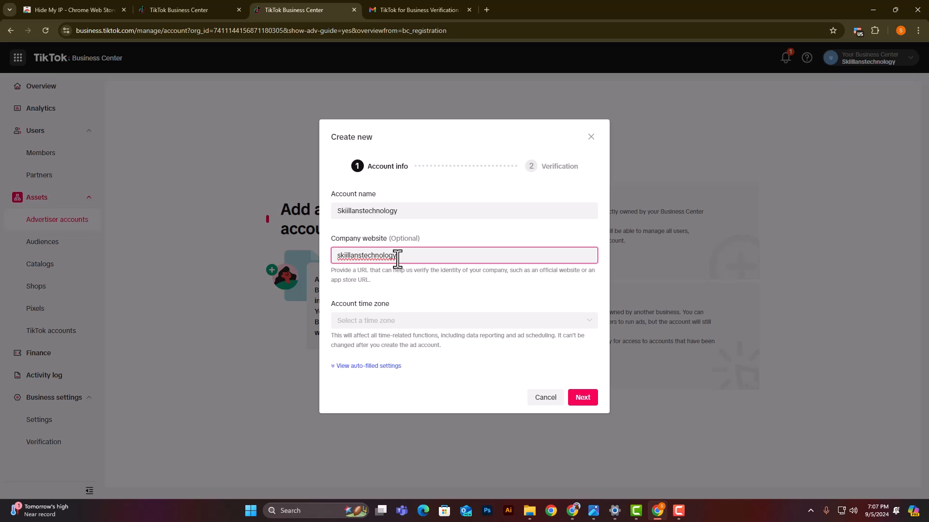
# Step: Set the advertiser account's time zone to (UTC-05:00) New York Time and submit the account with the optional contact details left blank
pyautogui.click(381, 320)
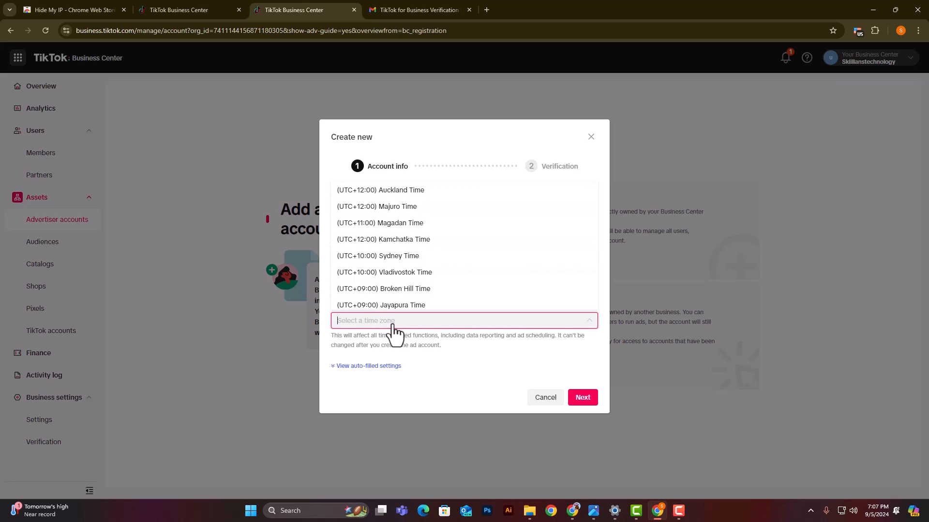
pyautogui.write('New')
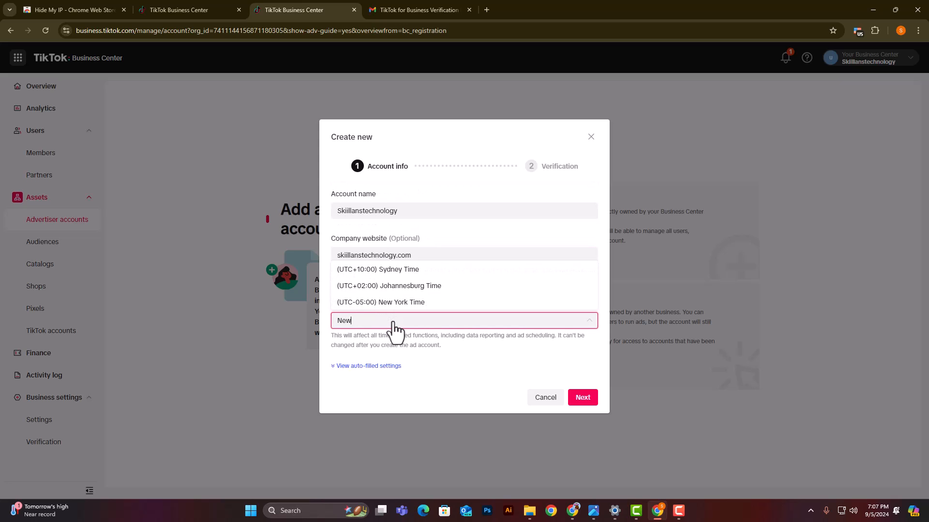
pyautogui.click(395, 304)
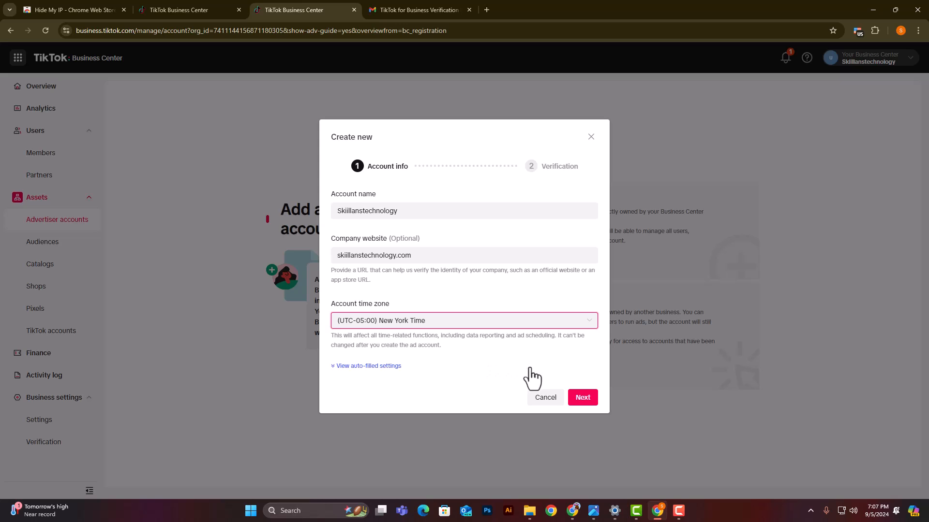
pyautogui.click(581, 399)
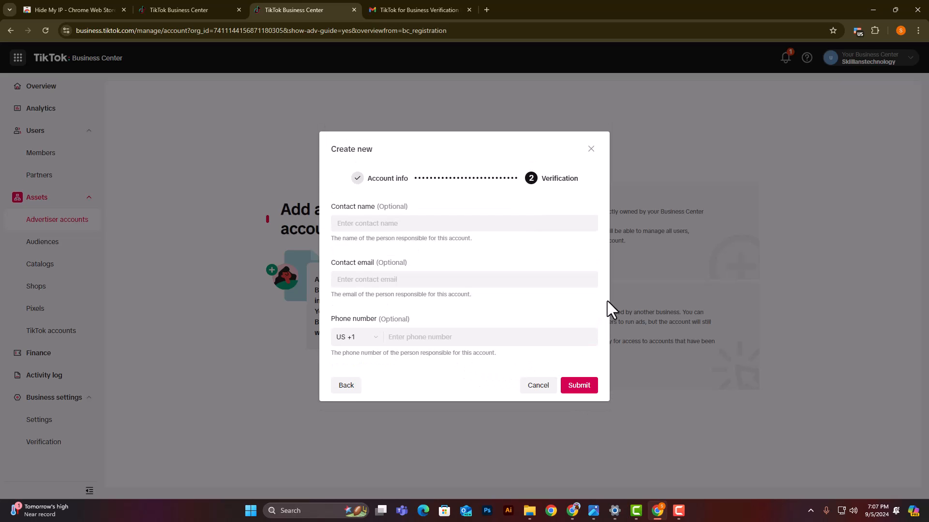
pyautogui.click(580, 388)
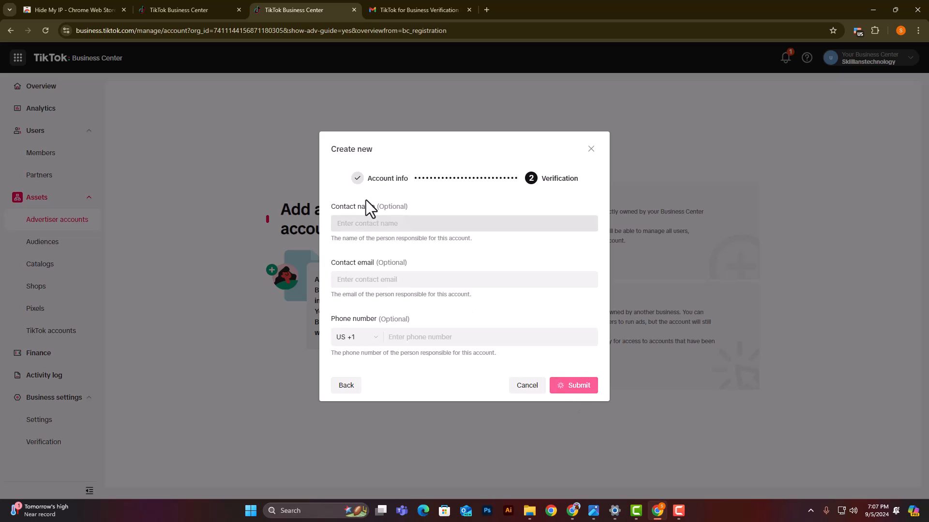
pyautogui.click(353, 223)
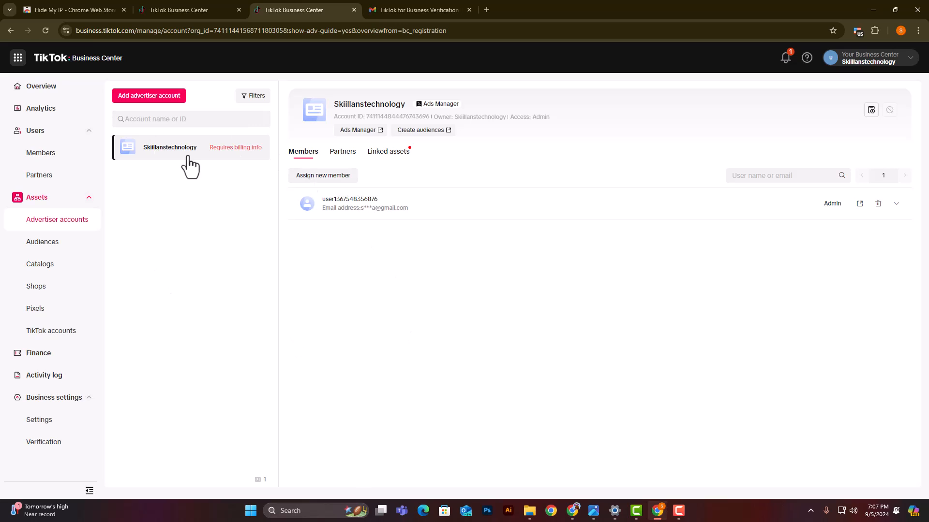
# Step: Open the Skiillanstechnology advertiser account in Ads Manager and accept the Anti-Discrimination Ad Policy
pyautogui.click(357, 130)
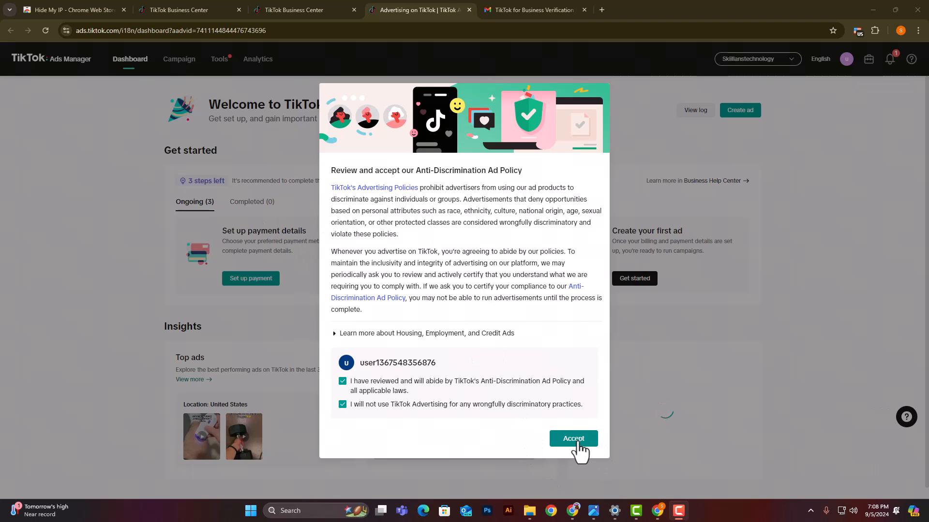
pyautogui.click(583, 440)
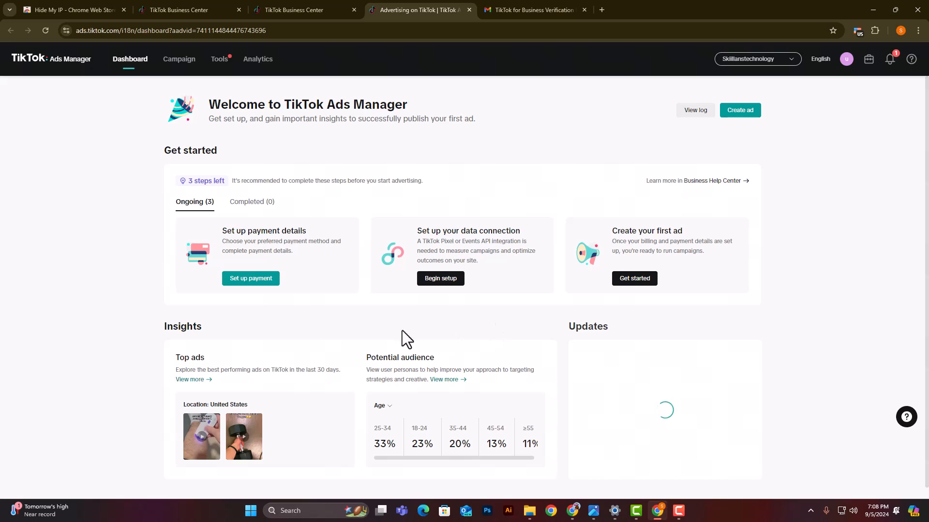
# Step: Start creating a new ad from the Ads Manager dashboard and dismiss the tip about the advertising objectives' new look
pyautogui.click(739, 111)
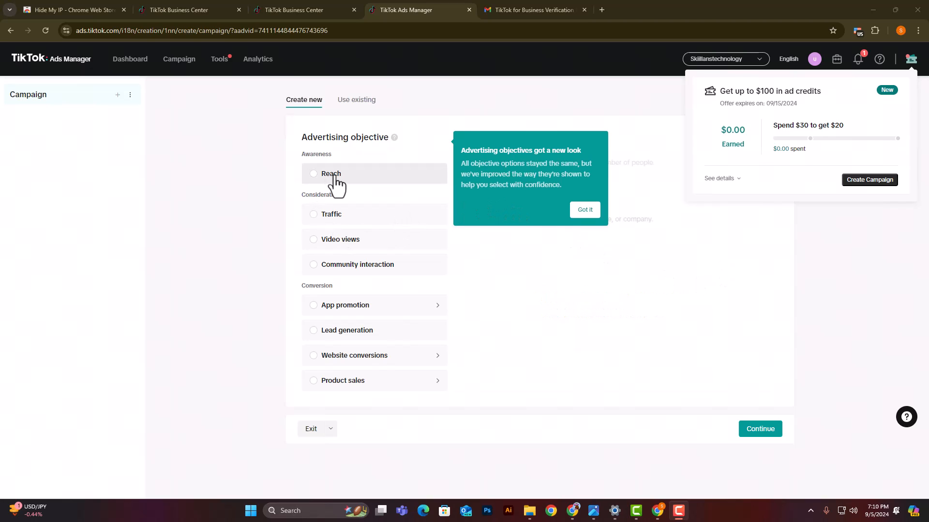
pyautogui.moveTo(332, 182)
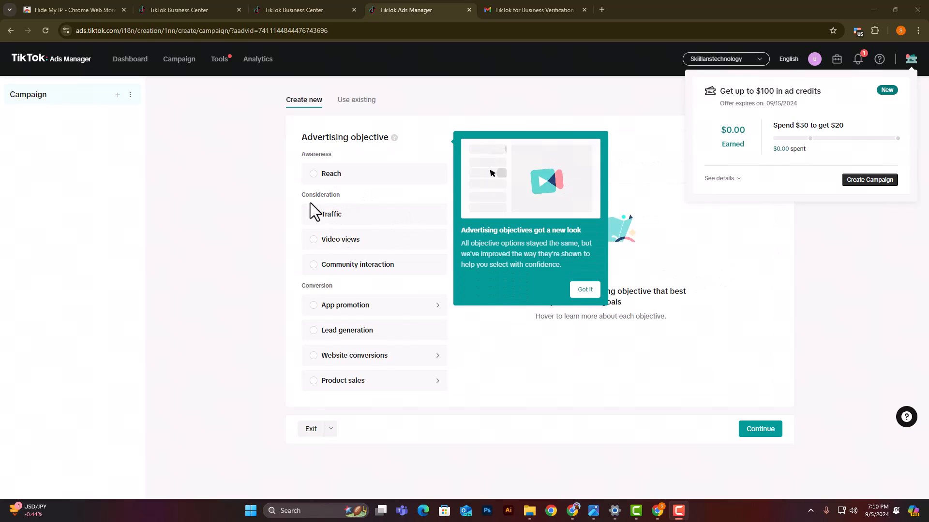
pyautogui.click(586, 291)
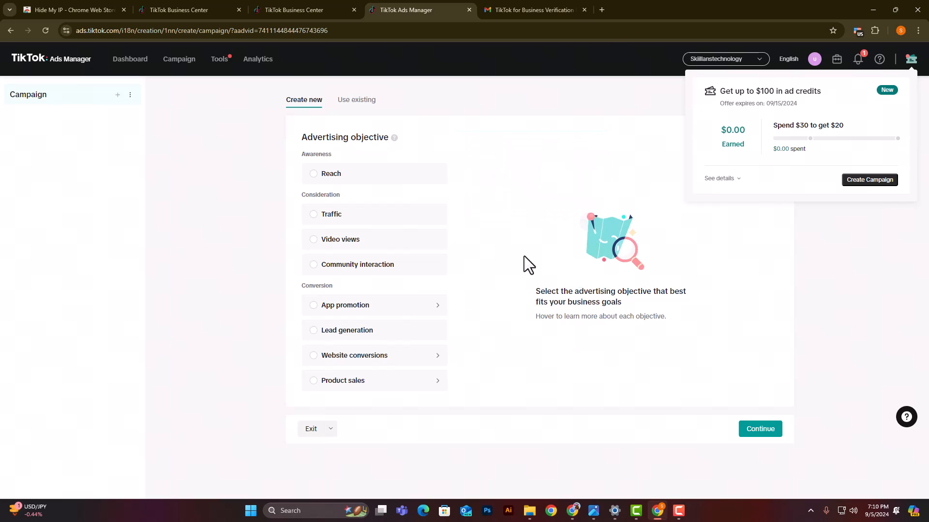